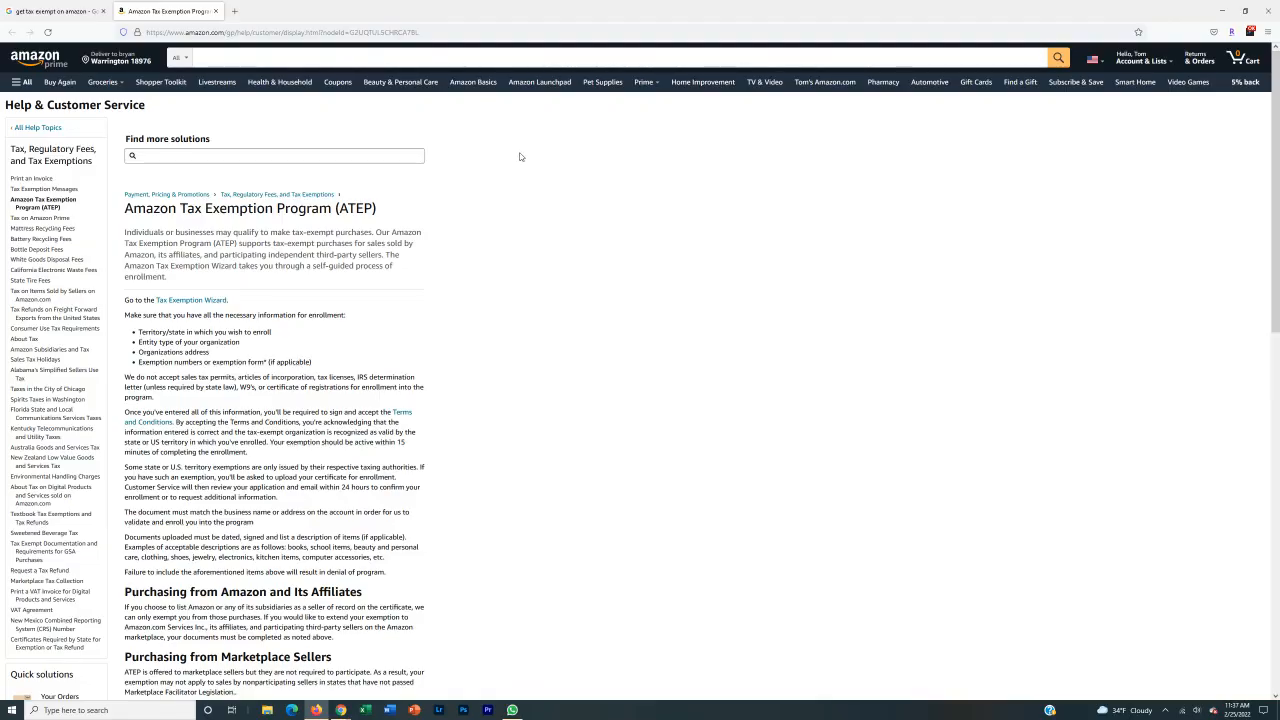
Go back to the Google results for 'get tax exempt on amazon' and highlight the search query.
left_click(40, 11)
left_click_drag(92, 67, 190, 67)
left_click(576, 230)
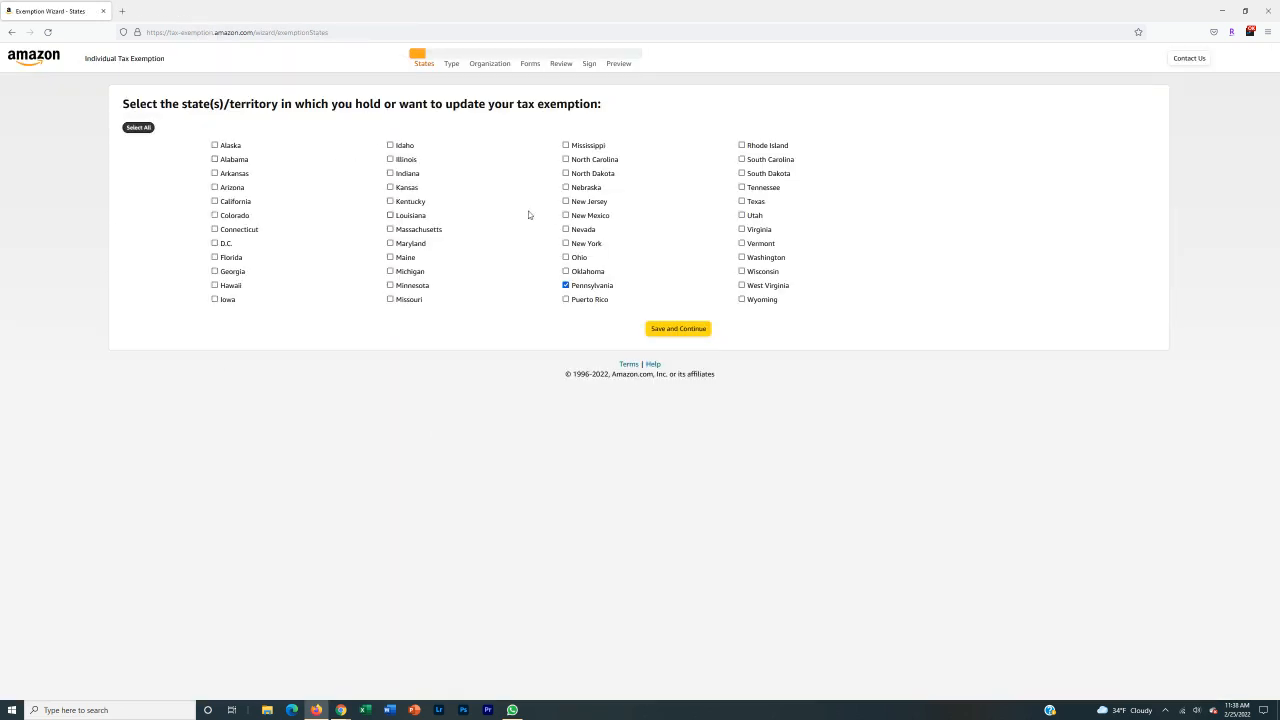
Tick the first column of states, Alaska through Iowa.
left_click(214, 145)
left_click(214, 159)
left_click(214, 173)
left_click(214, 187)
left_click(214, 201)
left_click(214, 215)
left_click(214, 229)
left_click(214, 243)
left_click(214, 257)
left_click(214, 271)
left_click(214, 285)
left_click(214, 299)
Tick the second column of states, Idaho through Missouri.
left_click(390, 145)
left_click(390, 159)
left_click(390, 173)
left_click(390, 187)
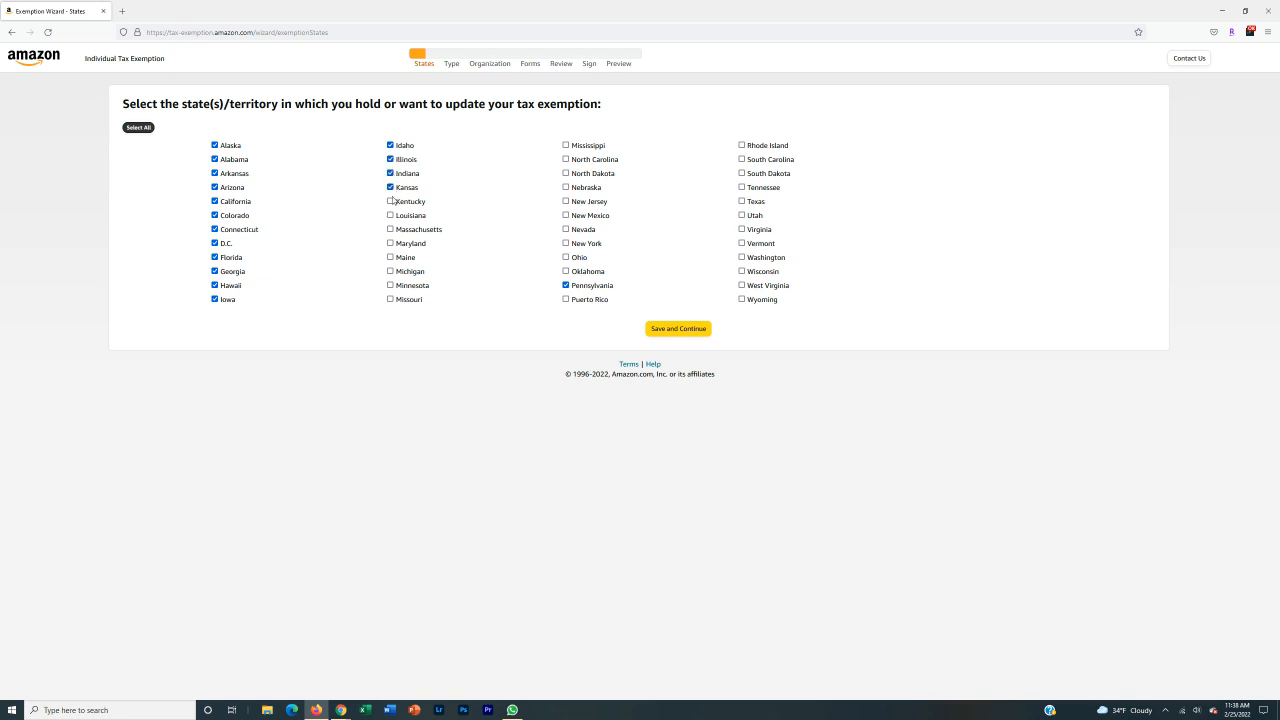
left_click(390, 201)
left_click(390, 215)
left_click(390, 229)
left_click(390, 243)
left_click(390, 257)
left_click(390, 271)
left_click(390, 285)
left_click(390, 299)
Tick the third column, Mississippi through Puerto Rico.
left_click(565, 299)
left_click(565, 271)
left_click(565, 257)
left_click(565, 243)
left_click(565, 229)
left_click(565, 215)
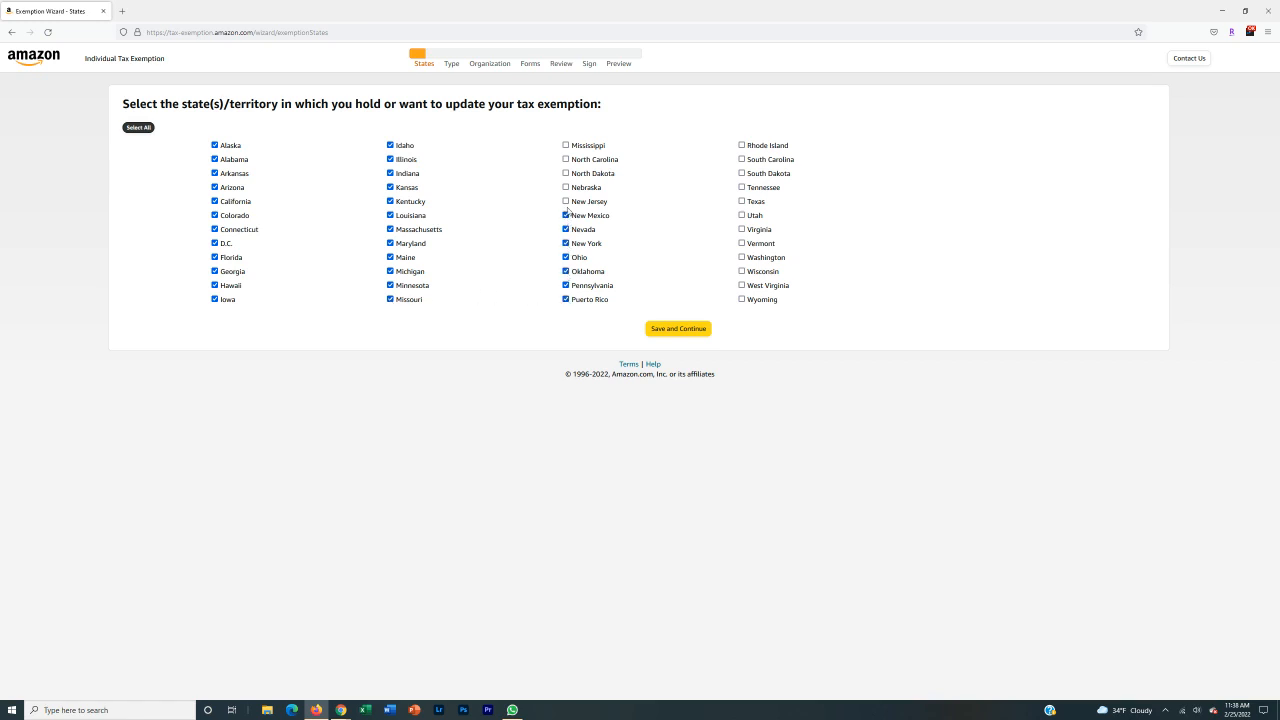
left_click(565, 201)
left_click(565, 187)
left_click(565, 173)
left_click(565, 159)
left_click(565, 145)
Tick the last column, Rhode Island through Wyoming, completing the full state list.
left_click(741, 145)
left_click(741, 159)
left_click(741, 173)
left_click(741, 187)
left_click(741, 201)
left_click(741, 215)
left_click(741, 229)
left_click(741, 243)
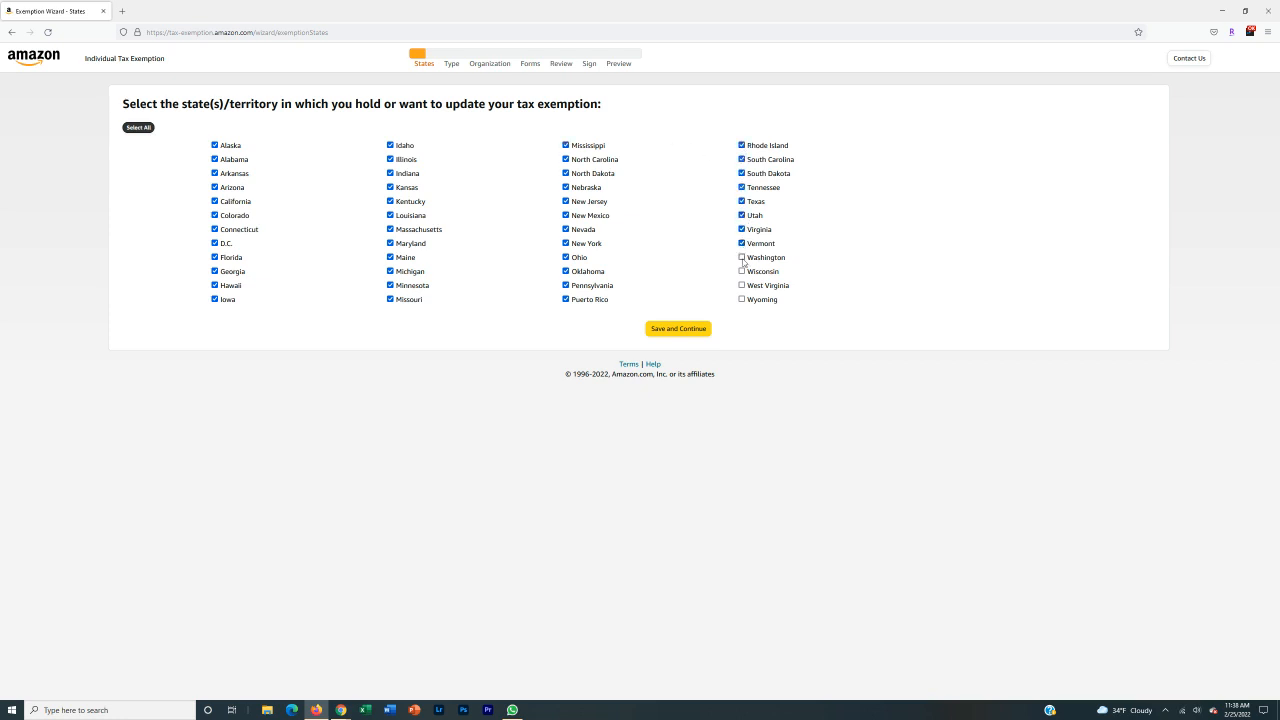
left_click(741, 257)
left_click(741, 271)
left_click(742, 286)
left_click(742, 299)
Uncheck Alaska so all other states remain selected.
triple_click(183, 425)
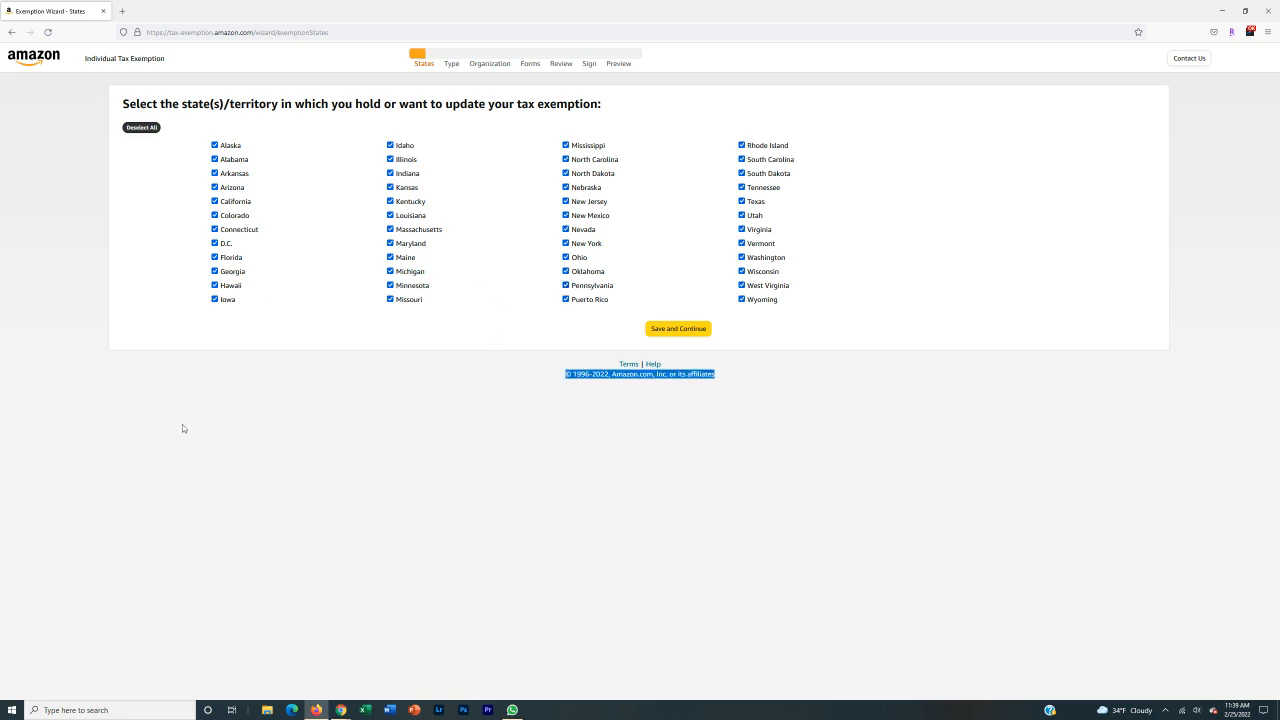
double_click(183, 425)
left_click(183, 425)
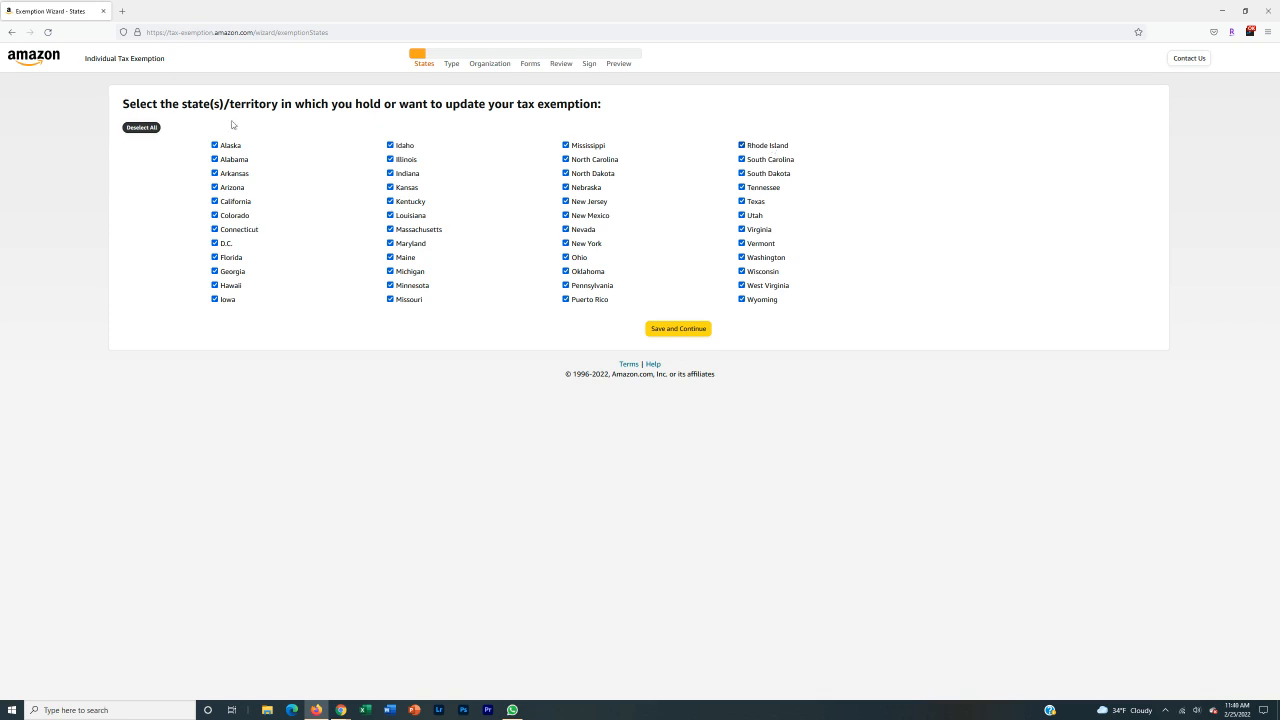
left_click(214, 145)
Untick California, D.C., Florida, Hawaii, Illinois, Maryland, Mississippi and New York, save, and decline Colorado's Home Rule Cities.
left_click(214, 201)
left_click(214, 243)
left_click(215, 257)
left_click(214, 285)
left_click(390, 160)
left_click(390, 243)
left_click(566, 145)
left_click(565, 243)
left_click(678, 328)
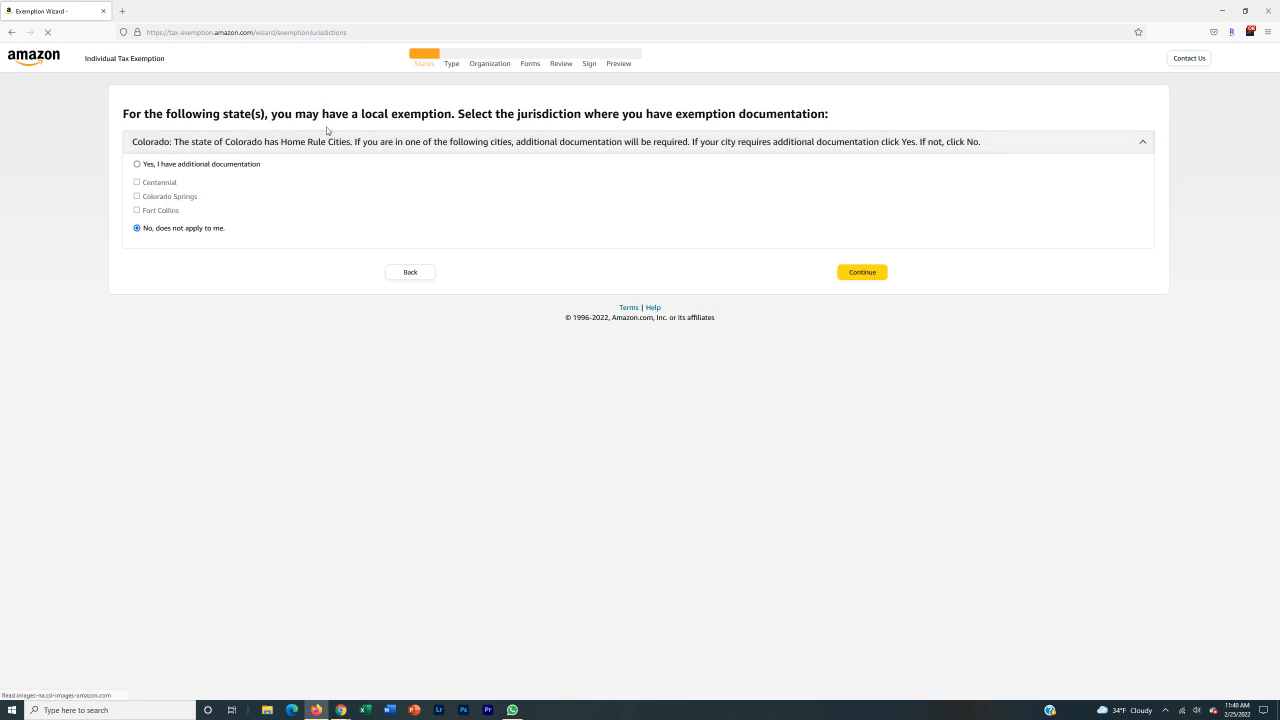
left_click(860, 274)
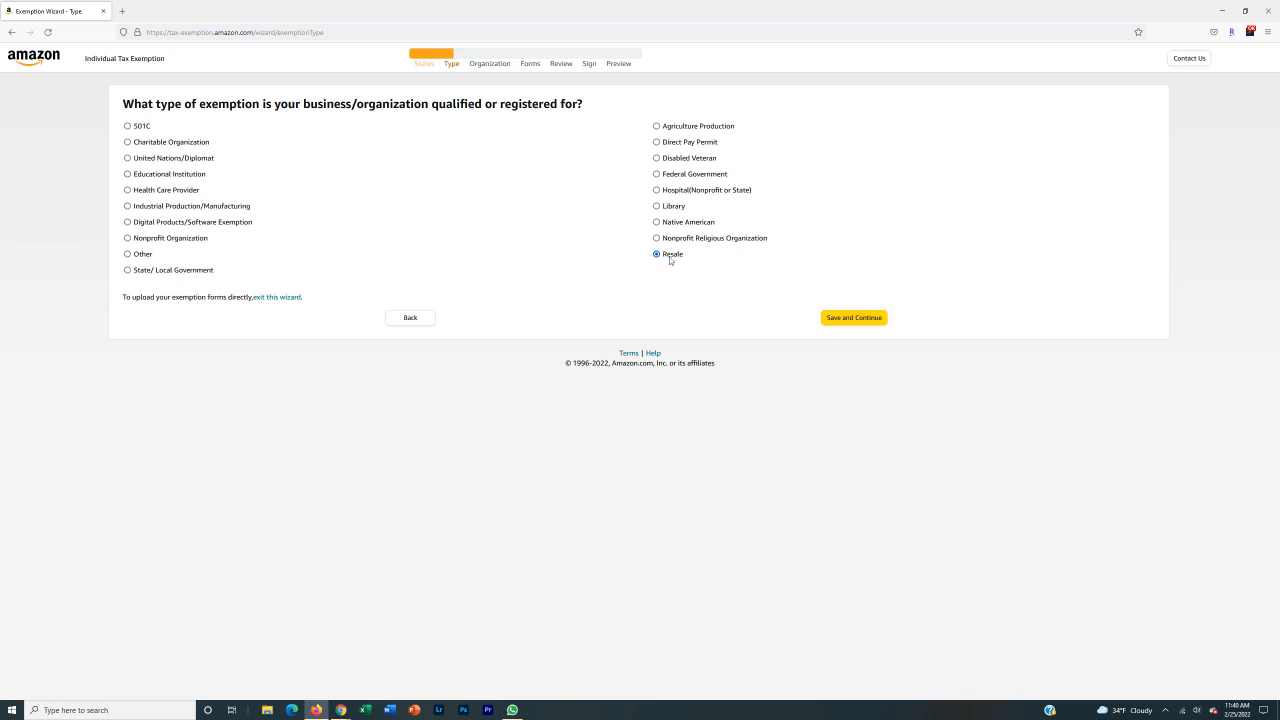
Save Resale as the exemption type.
left_click(840, 318)
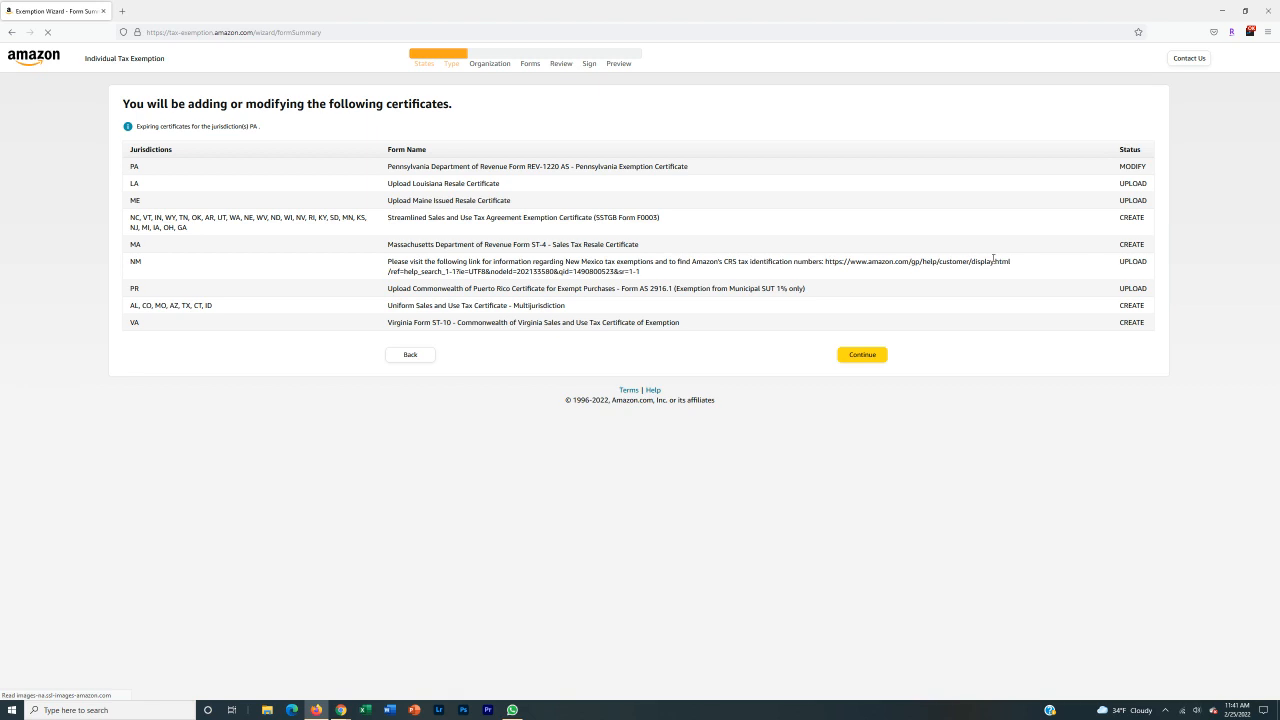
Continue past the summary of certificates to add or modify.
left_click(862, 354)
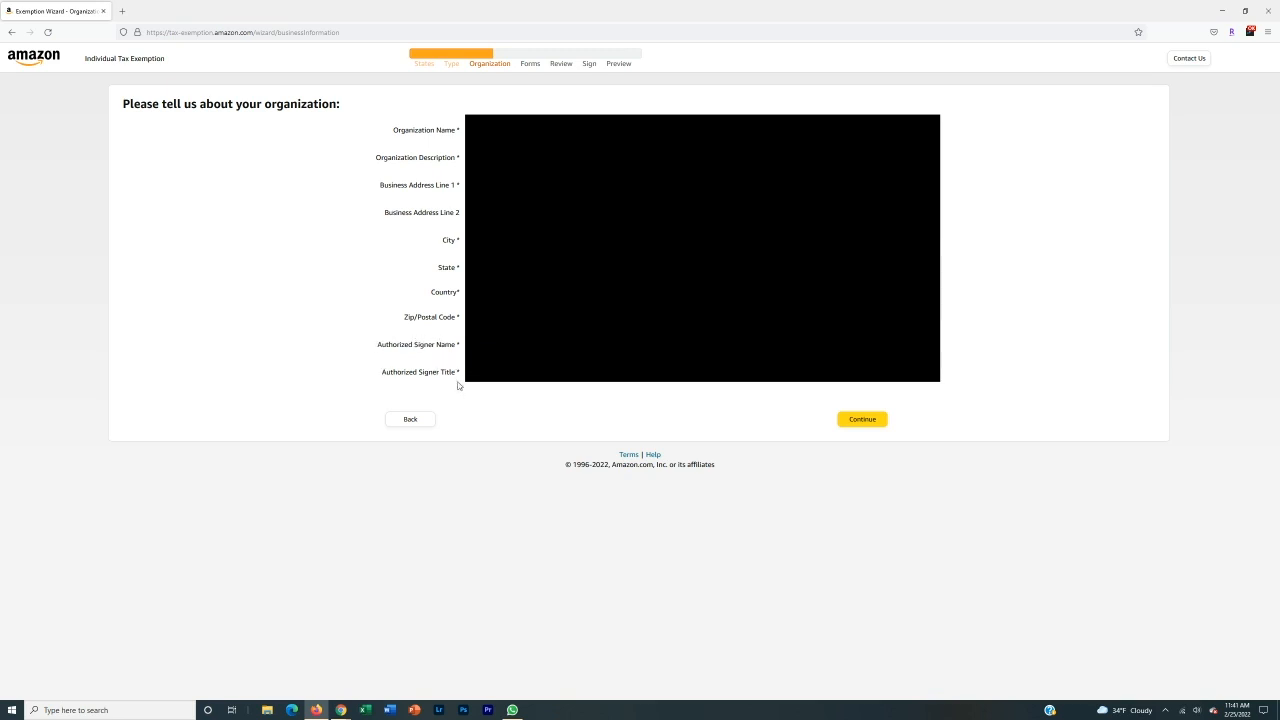
Submit the organization details and answer No to the Wyoming registration-number question.
left_click(847, 424)
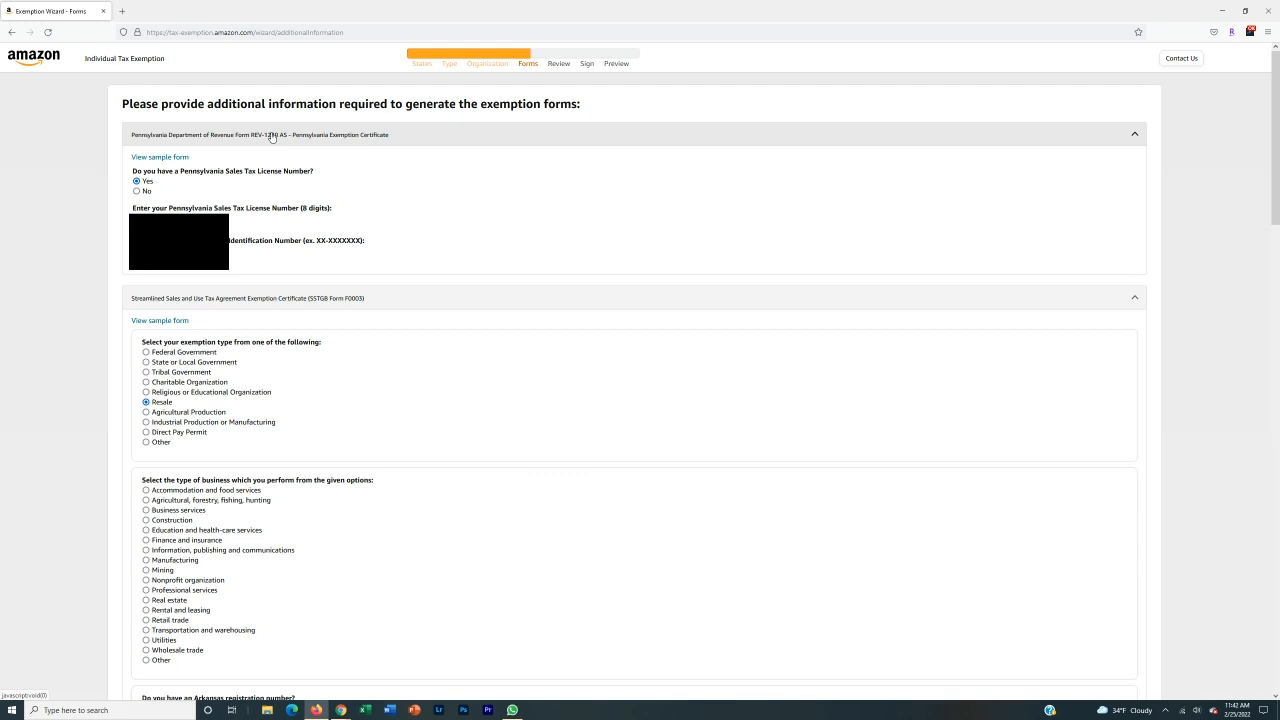
scroll(271, 136, "down", 2)
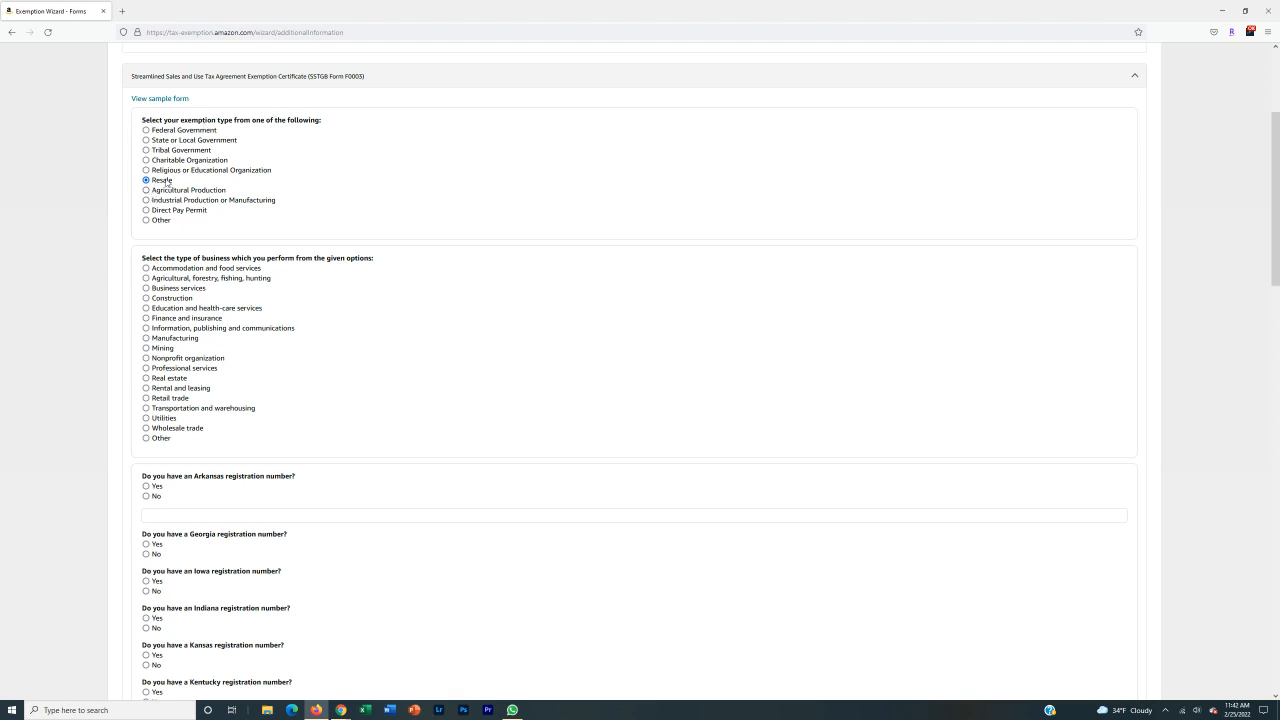
scroll(103, 268, "down", 1)
scroll(103, 268, "down", 1)
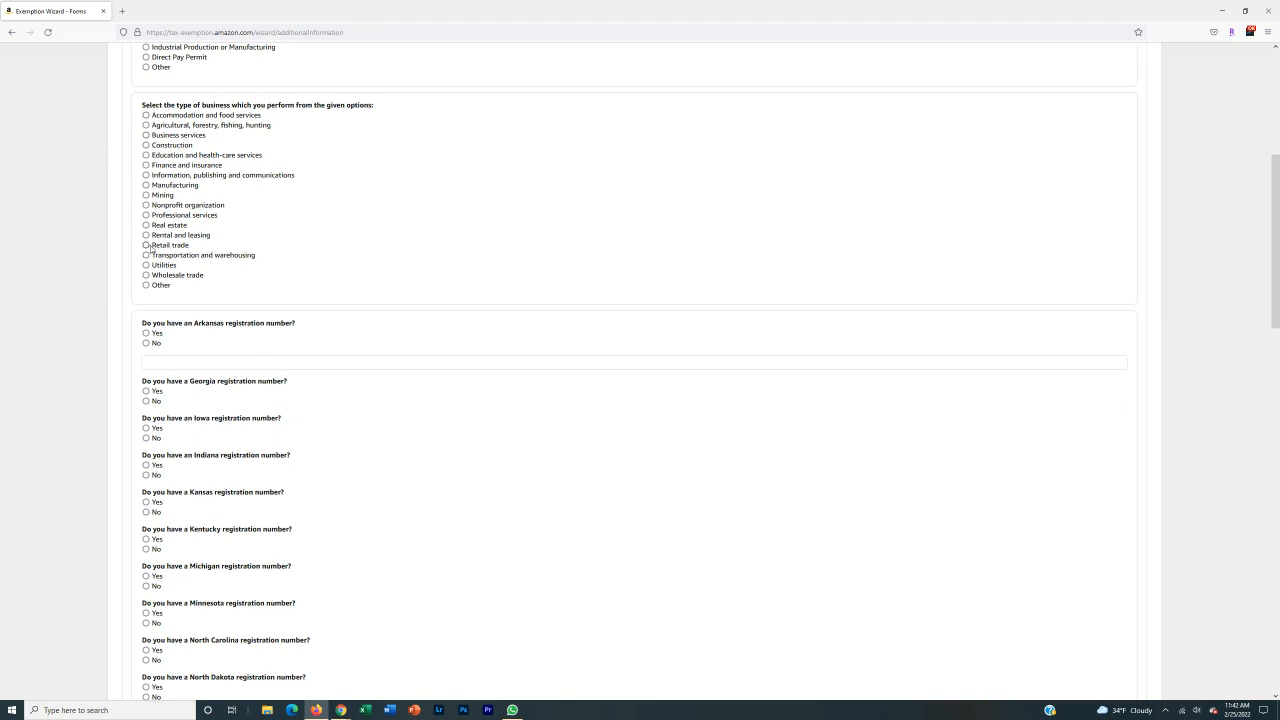
scroll(150, 185, "down", 2)
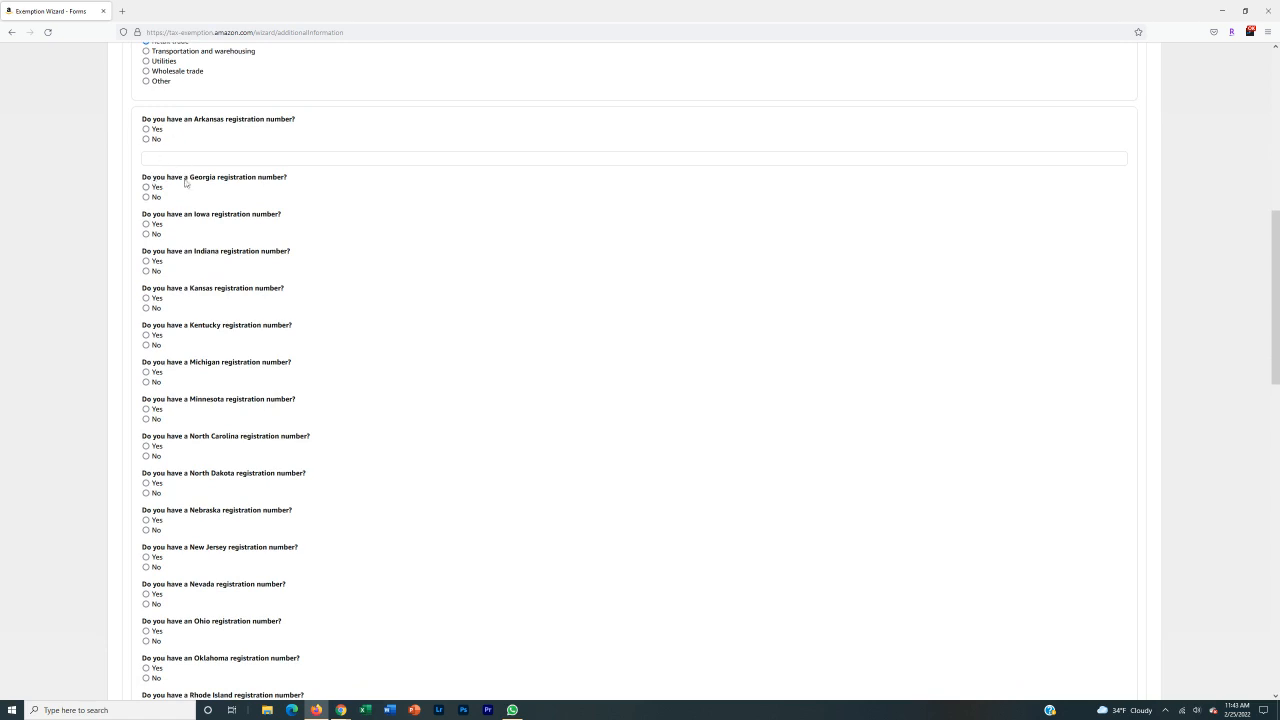
scroll(186, 182, "down", 2)
scroll(192, 255, "down", 6)
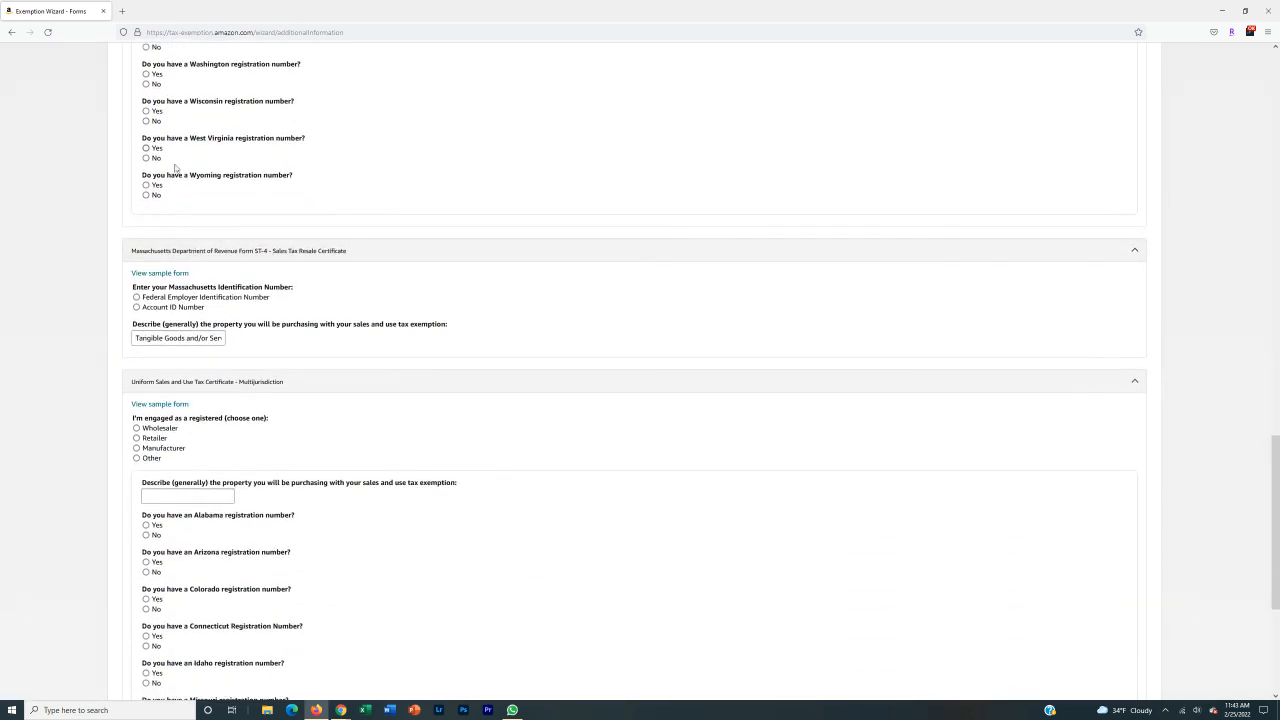
left_click(146, 195)
left_click(146, 195)
scroll(202, 140, "up", 1)
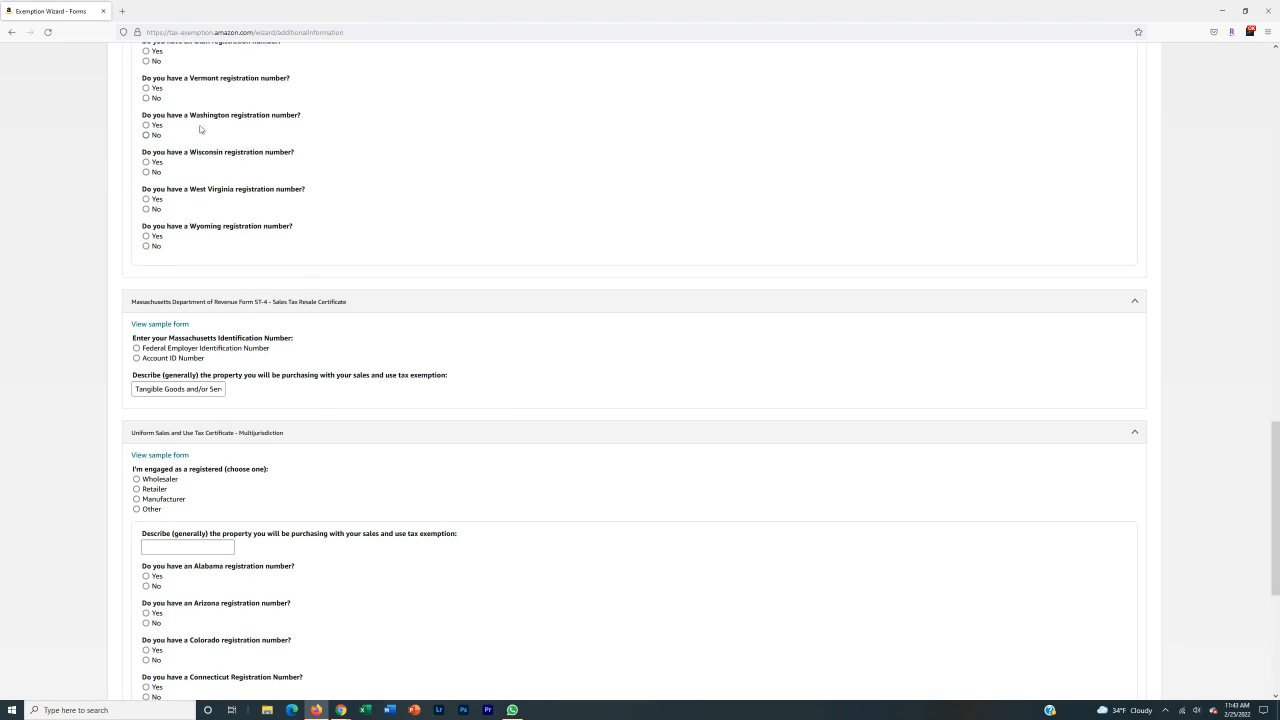
Answer No to the Vermont registration-number question.
left_click(145, 89)
left_click(197, 137)
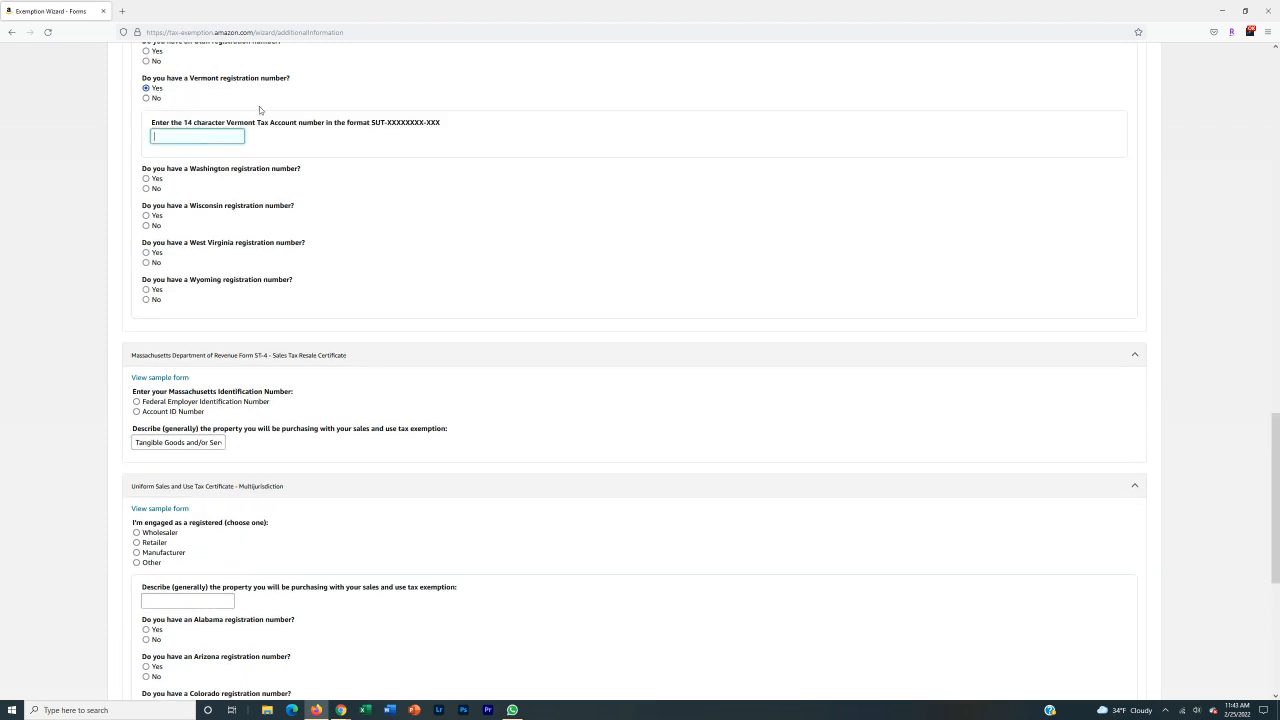
left_click(145, 98)
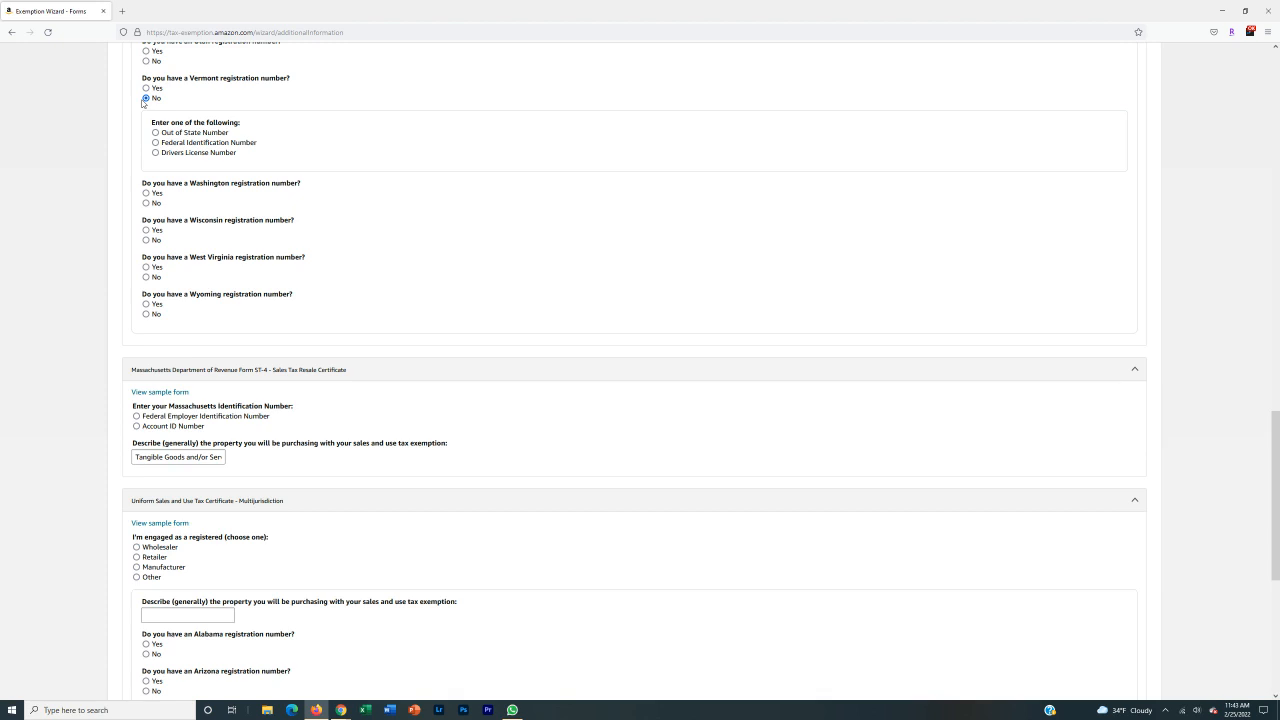
scroll(170, 185, "up", 10)
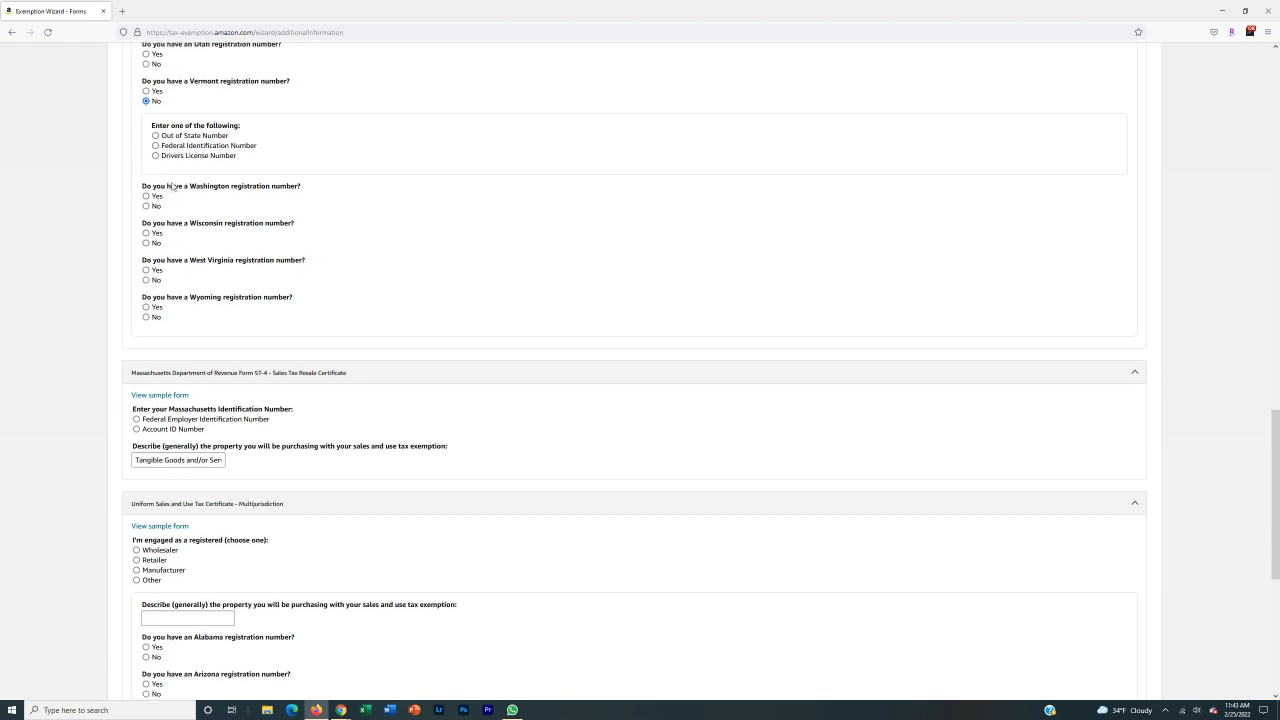
scroll(173, 190, "up", 3)
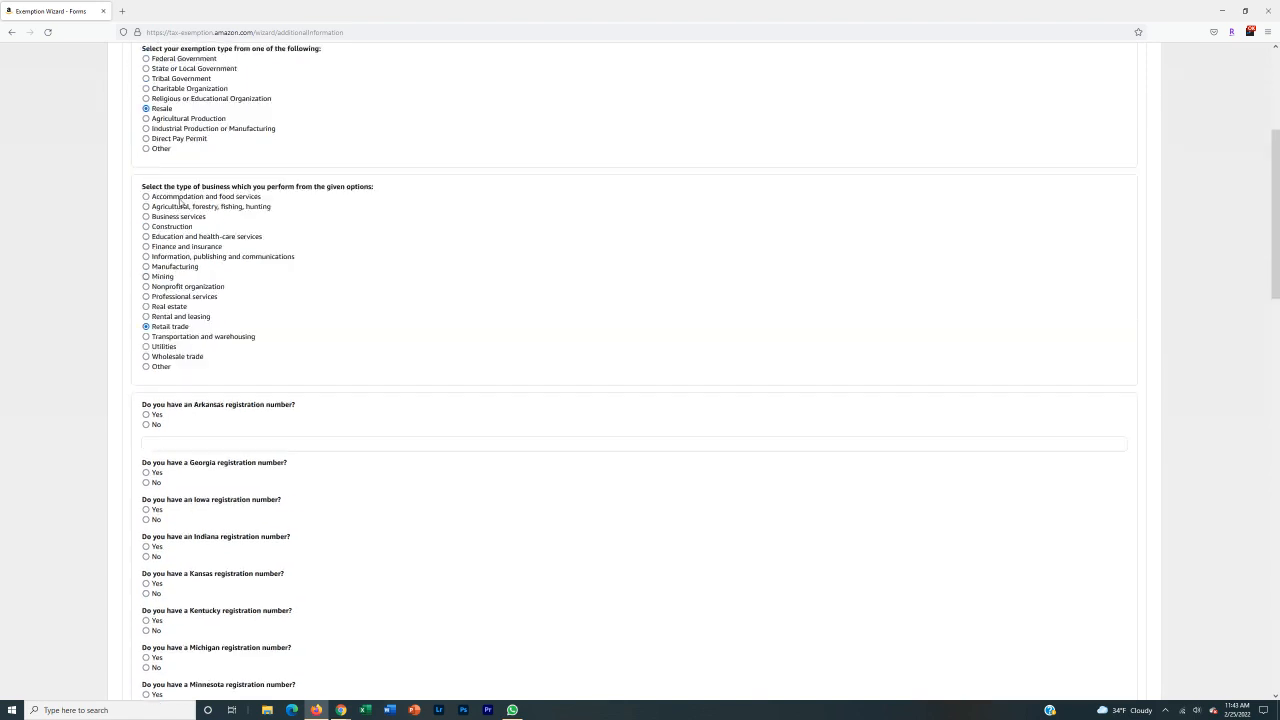
scroll(175, 180, "down", 4)
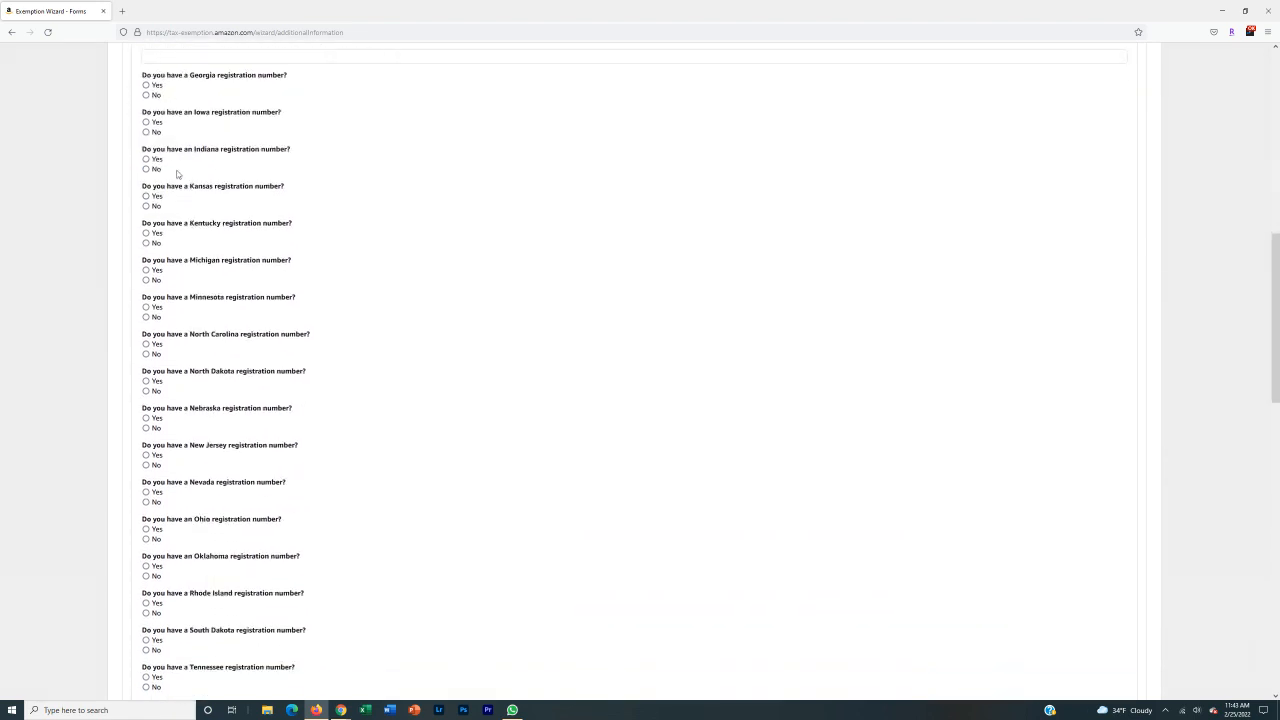
Answer No for the Georgia, Iowa, Indiana, Kansas and Kentucky registration numbers.
left_click(147, 95)
left_click(146, 210)
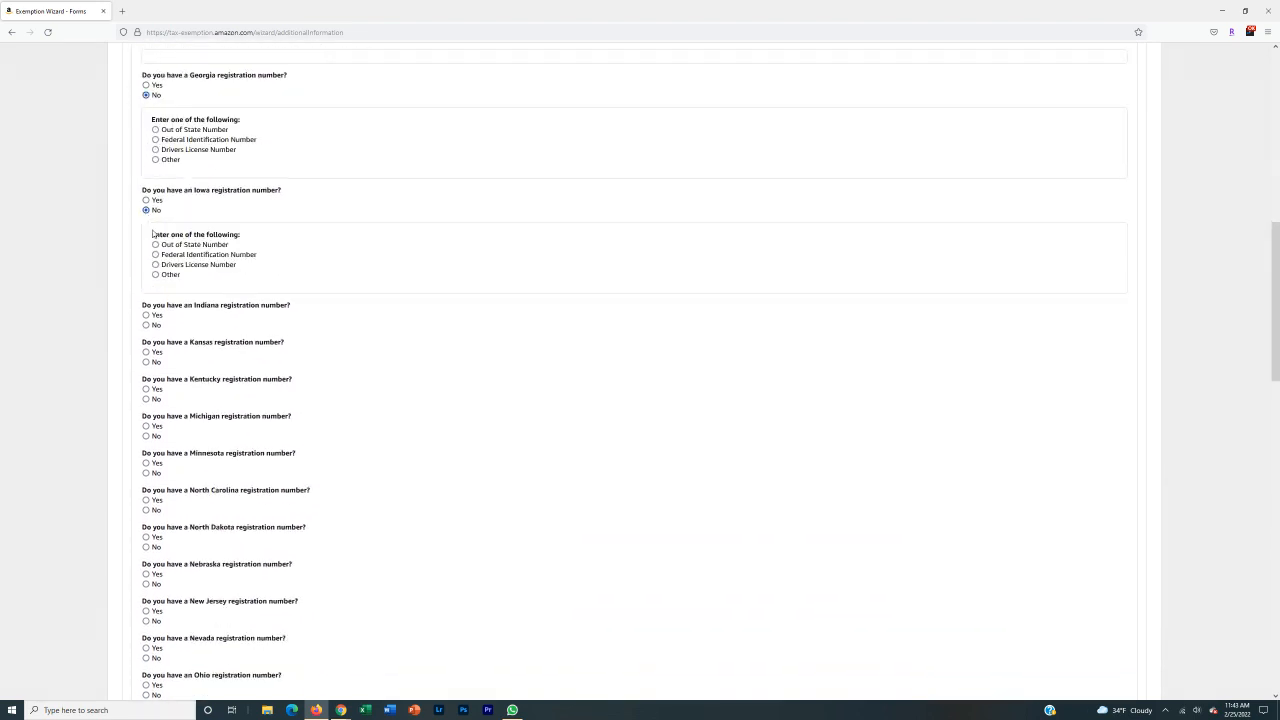
left_click(146, 325)
left_click(146, 440)
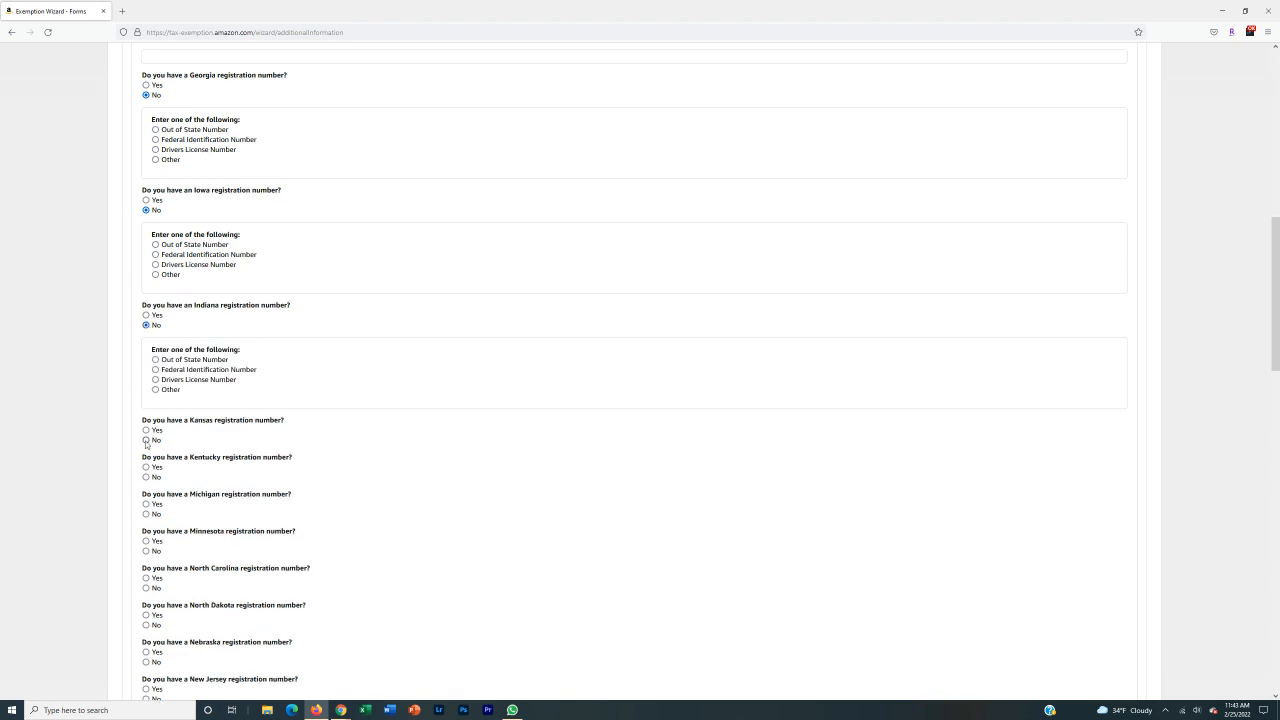
left_click(146, 555)
scroll(228, 450, "up", 5)
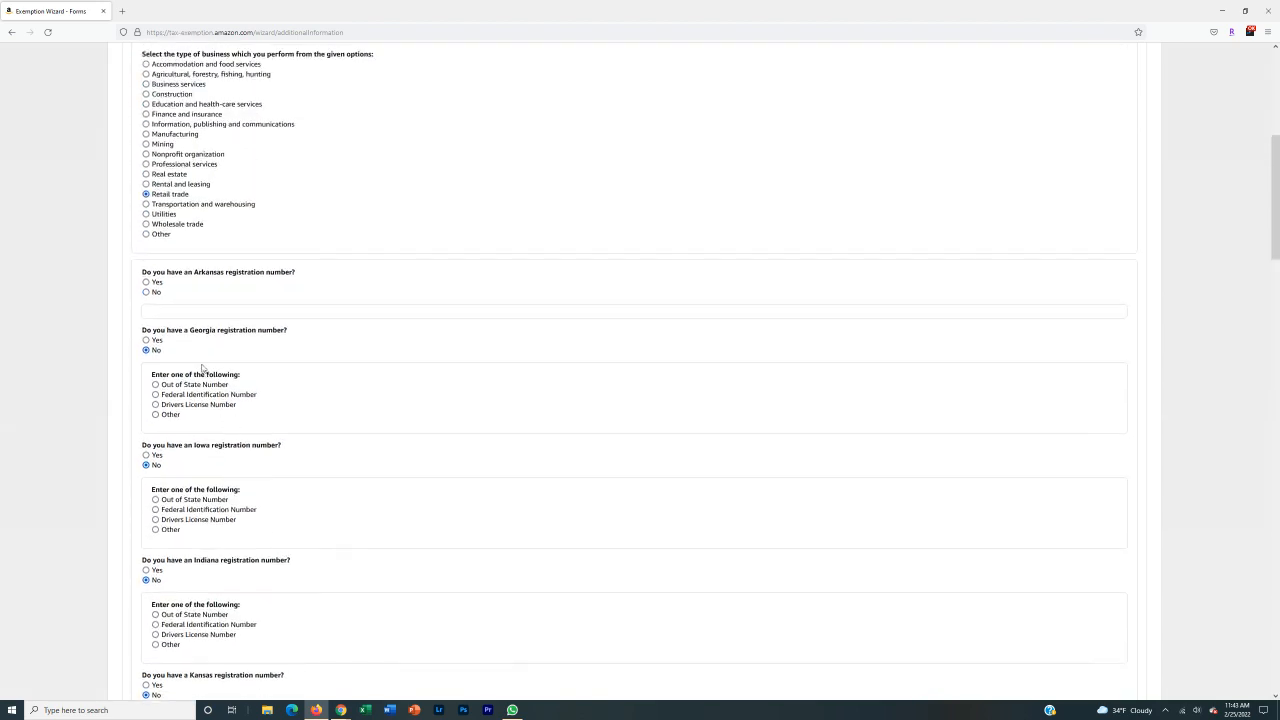
For Arkansas, answer No and enter a Pennsylvania Sales Tax License Number as out-of-state ID.
left_click(146, 292)
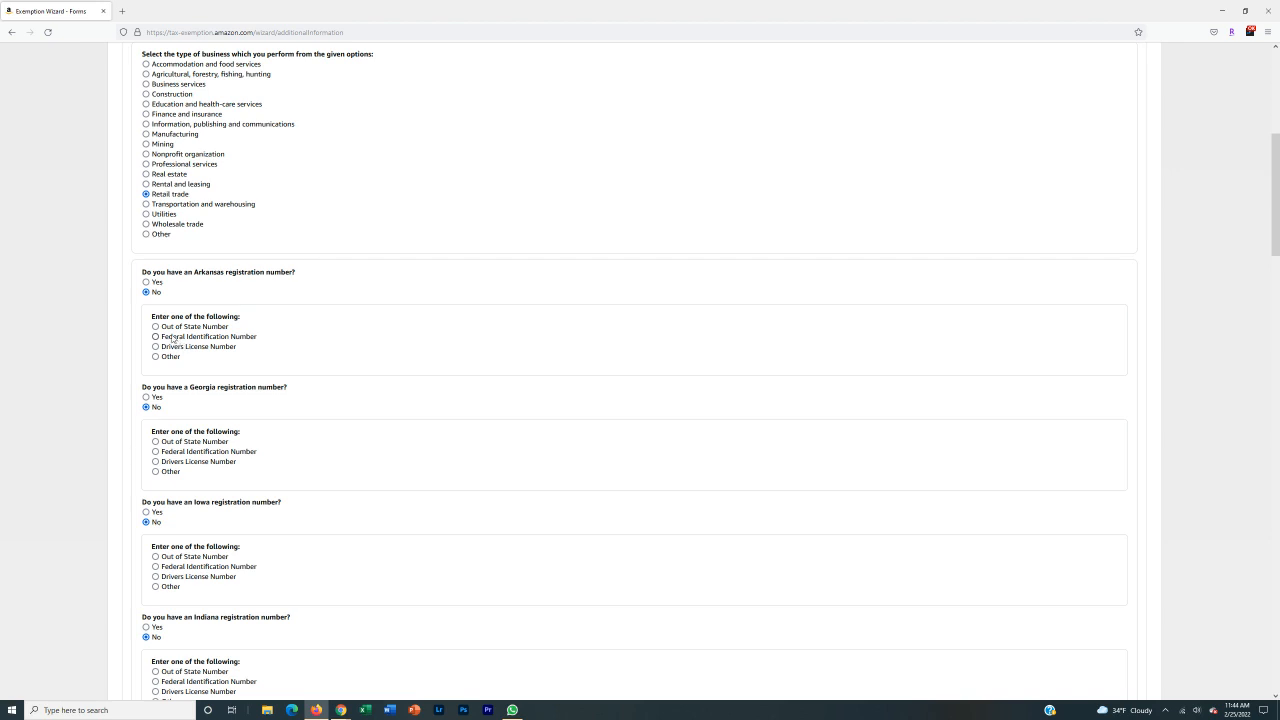
left_click(156, 327)
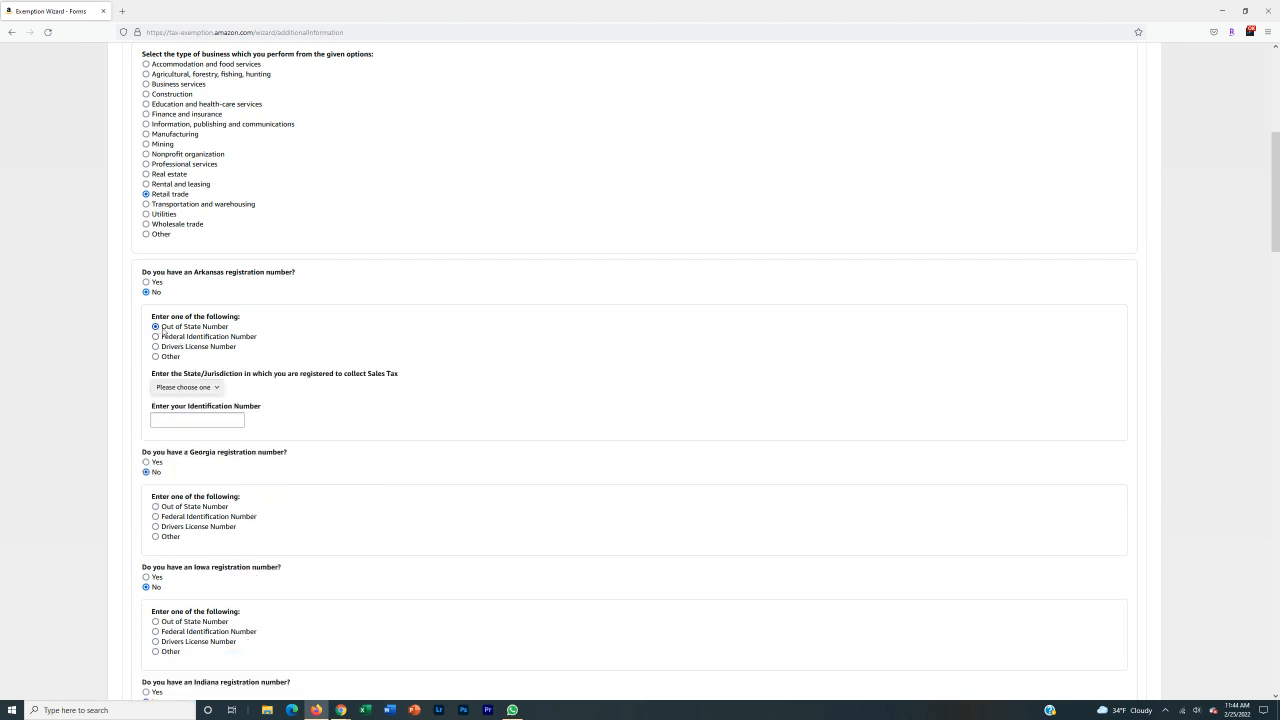
left_click(205, 390)
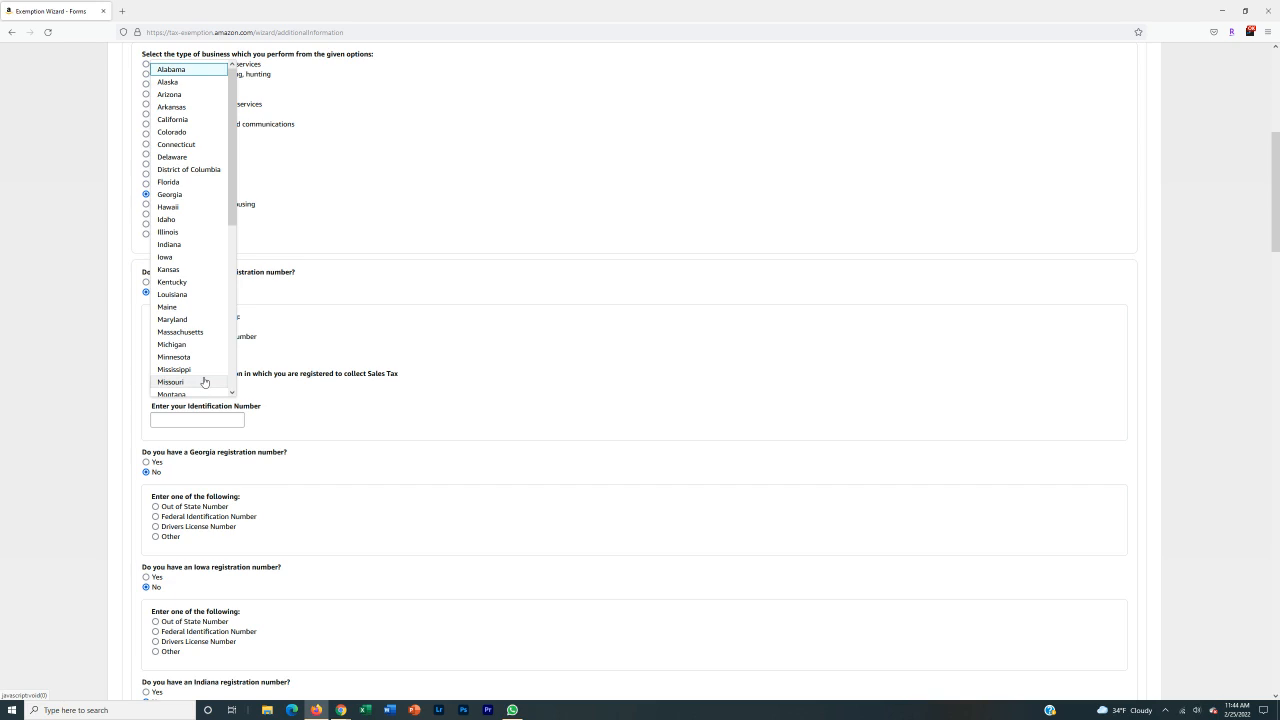
key("p")
left_click(179, 390)
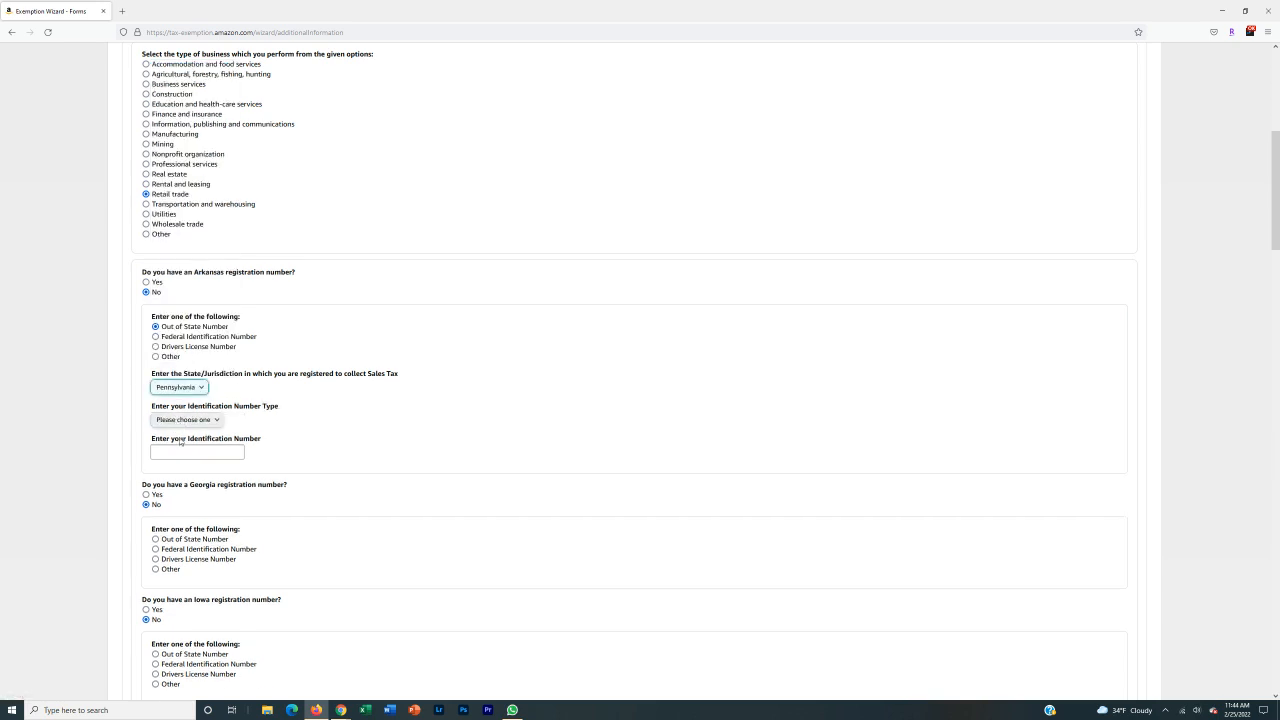
left_click(188, 424)
left_click(195, 428)
left_click(200, 422)
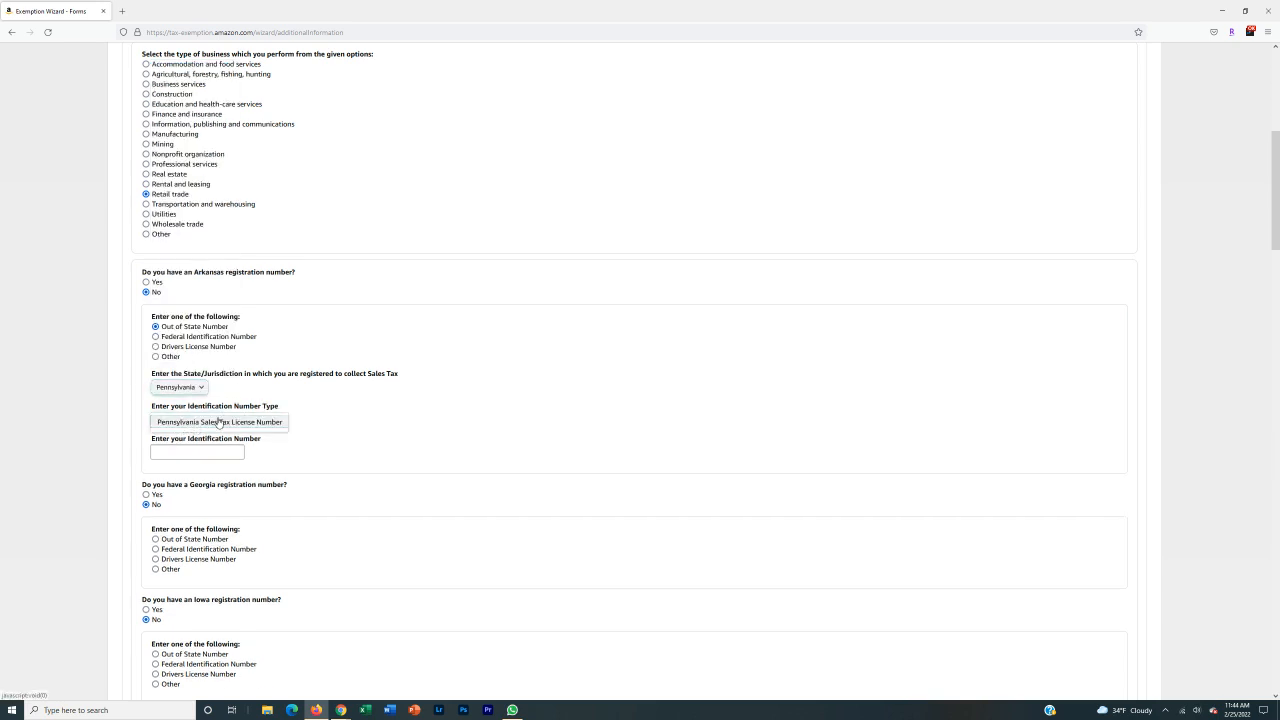
left_click(190, 451)
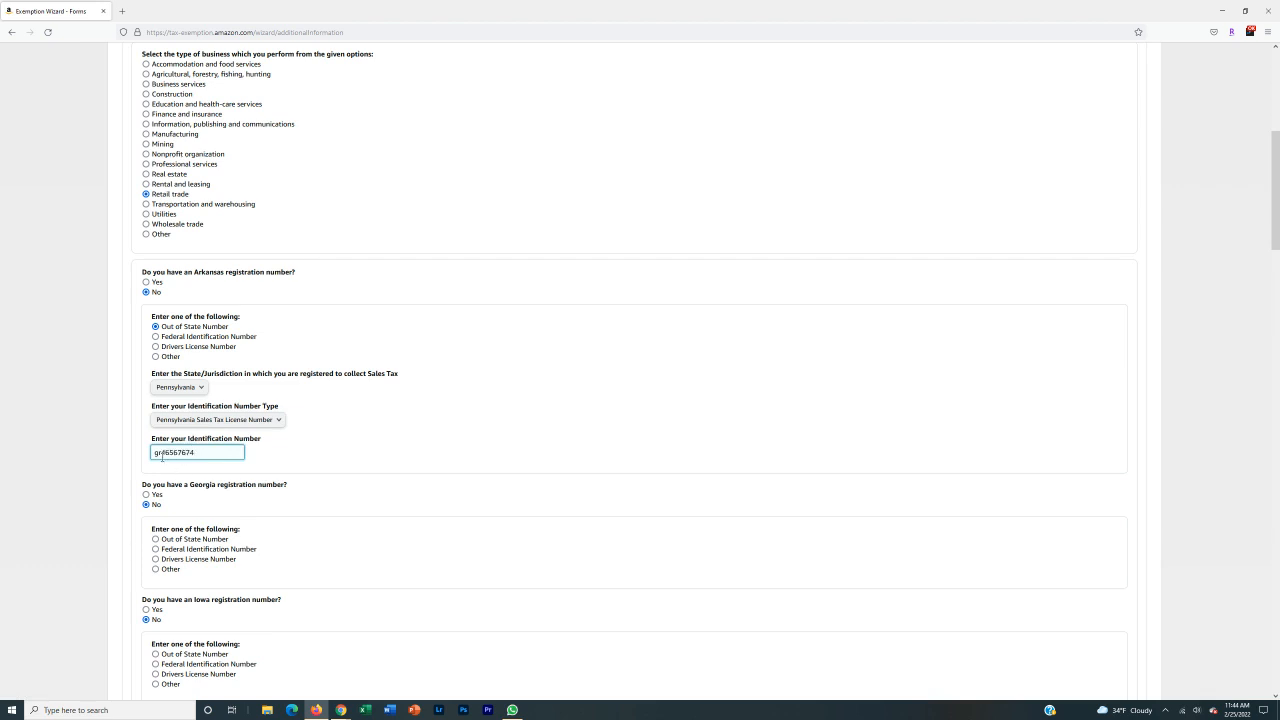
left_click(335, 451)
scroll(335, 451, "down", 3)
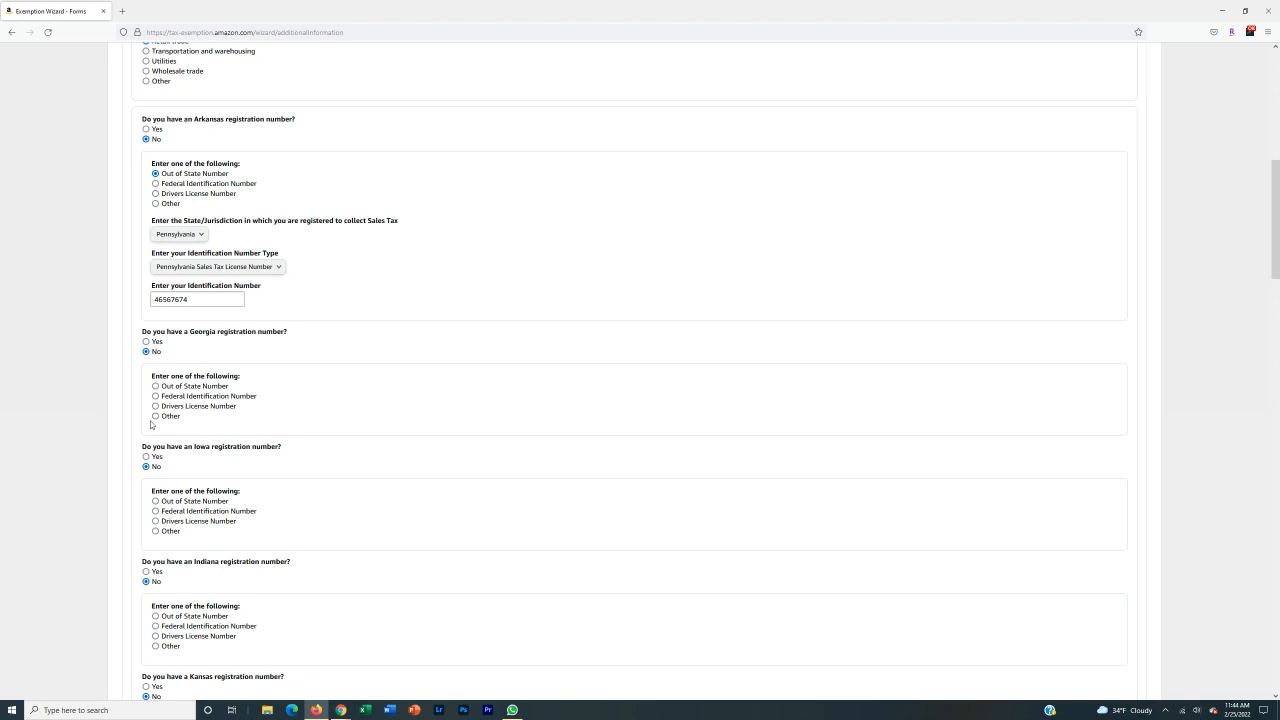
Give Georgia the same Pennsylvania Sales Tax License Number, copied from the Arkansas entry.
left_click(166, 386)
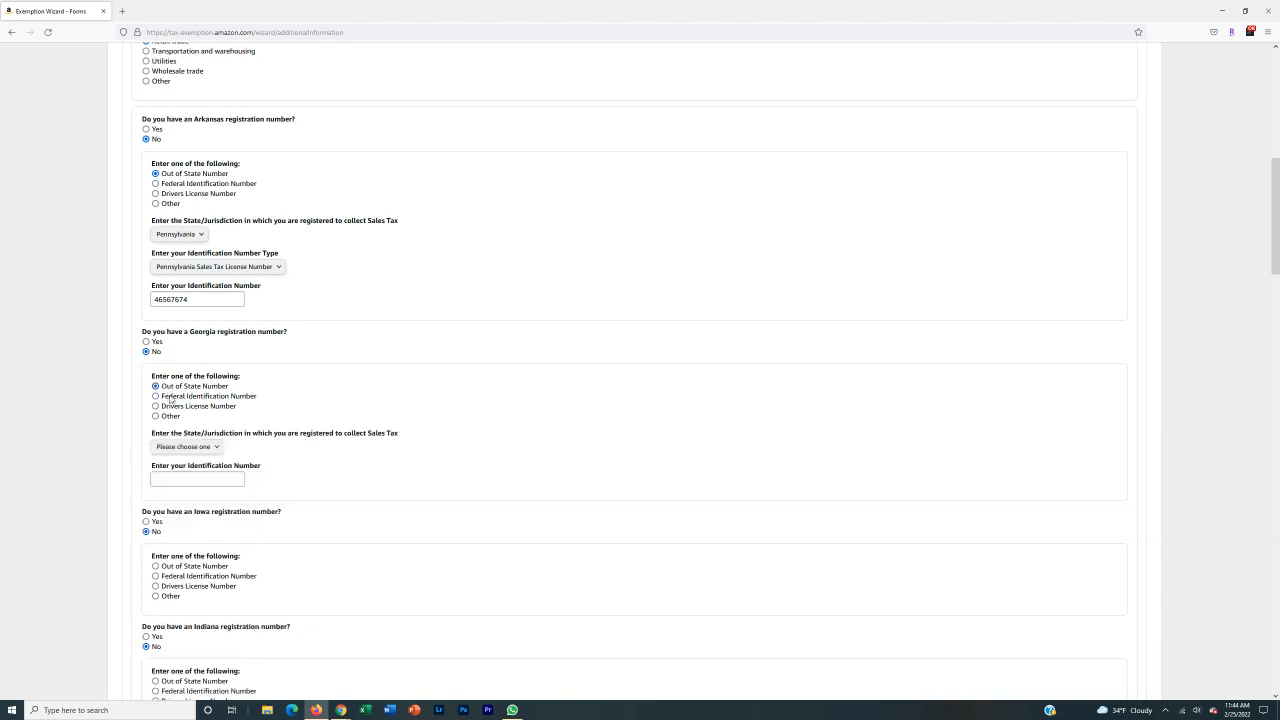
left_click(200, 447)
key("p")
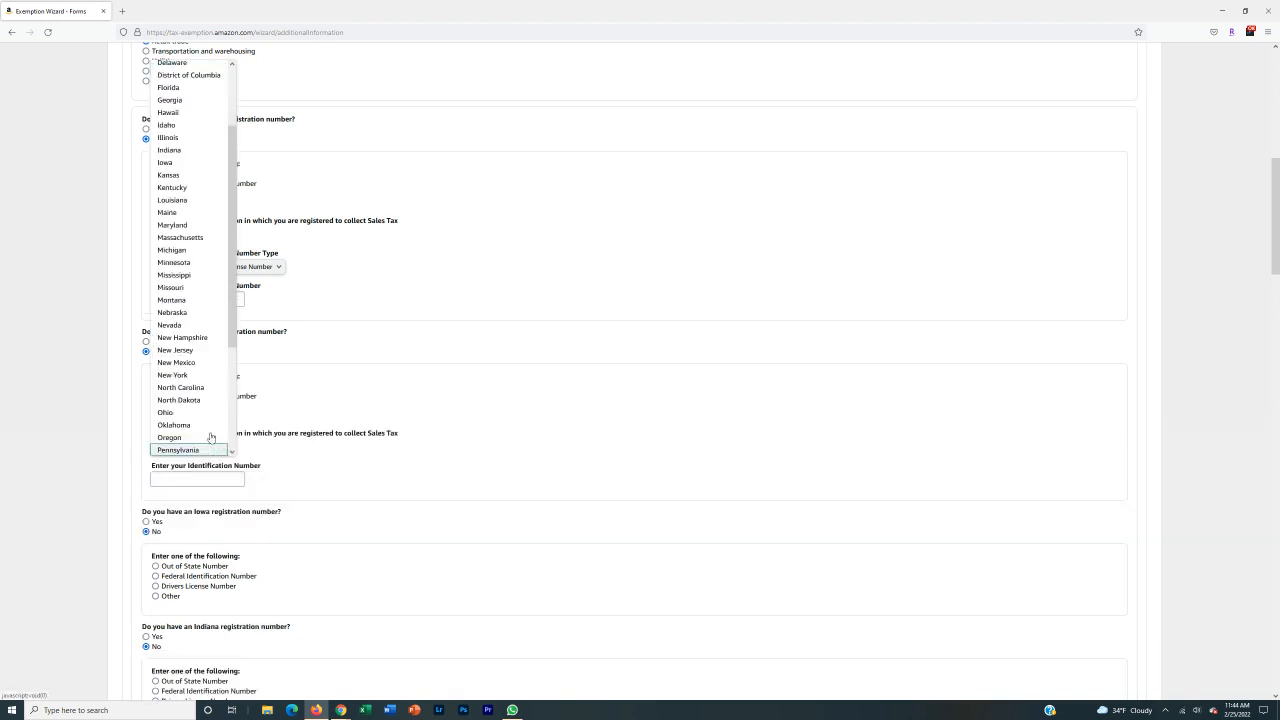
left_click(188, 452)
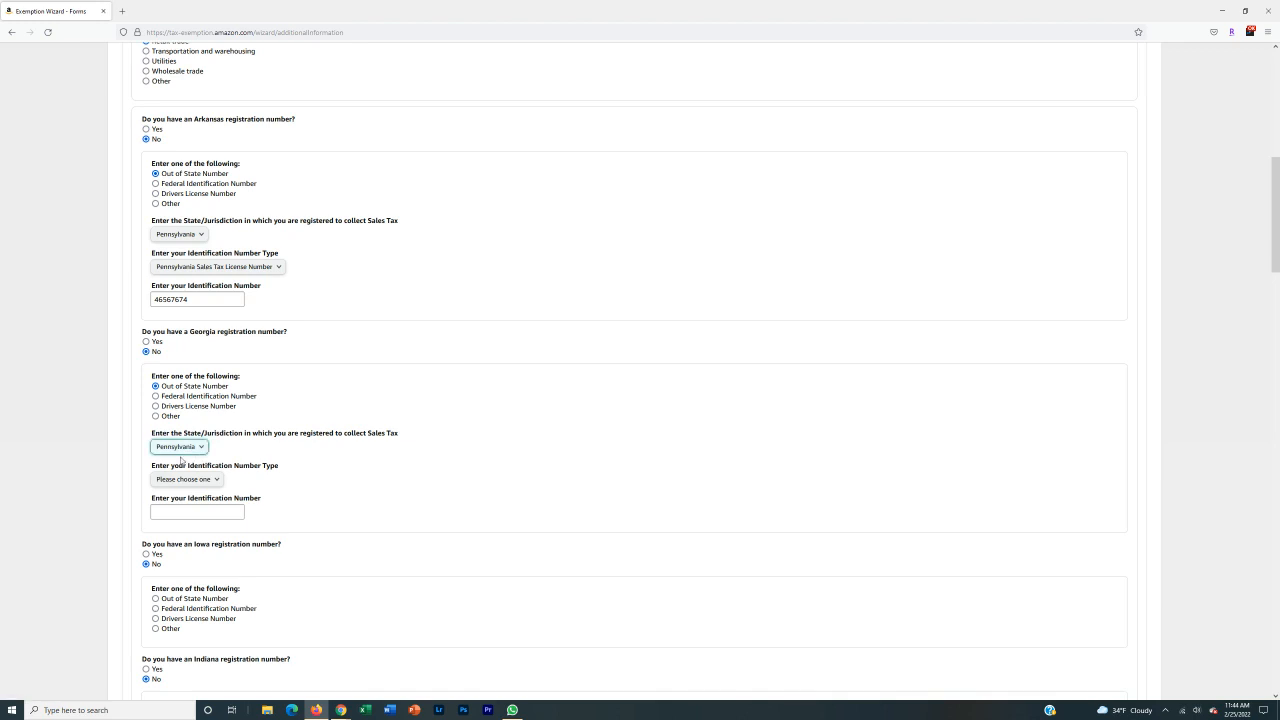
left_click(188, 479)
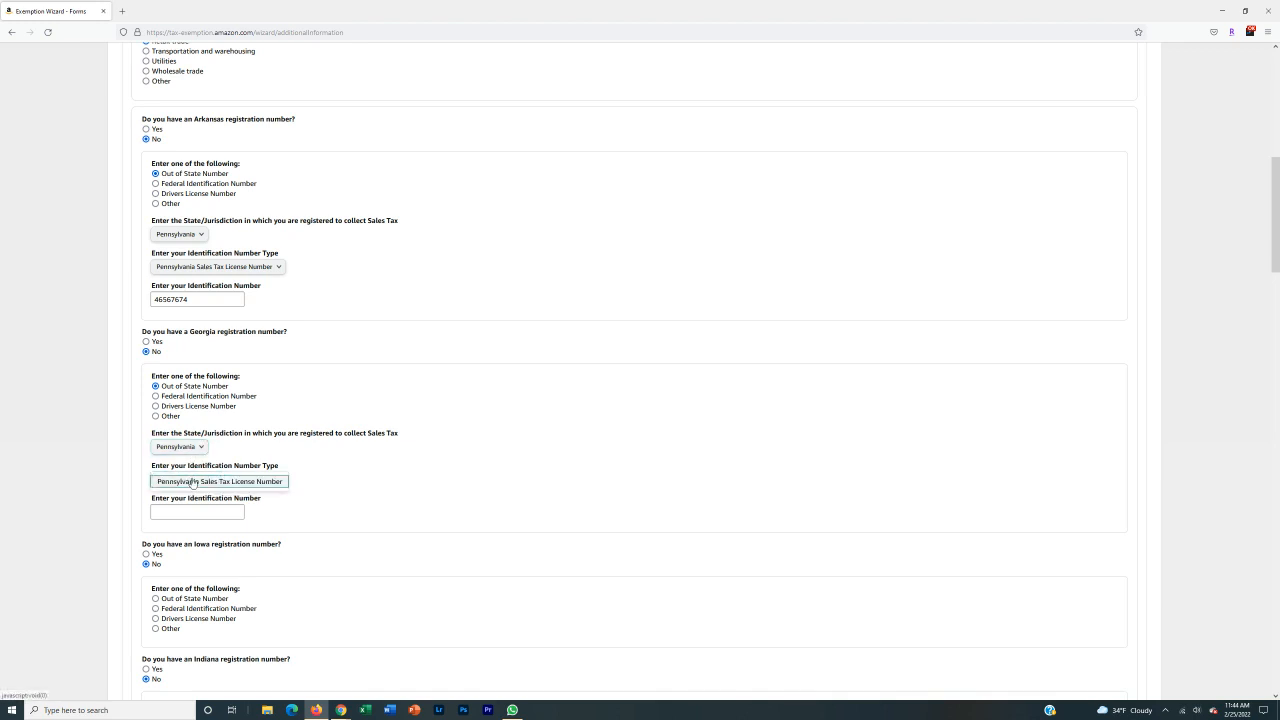
left_click(252, 483)
left_click(216, 512)
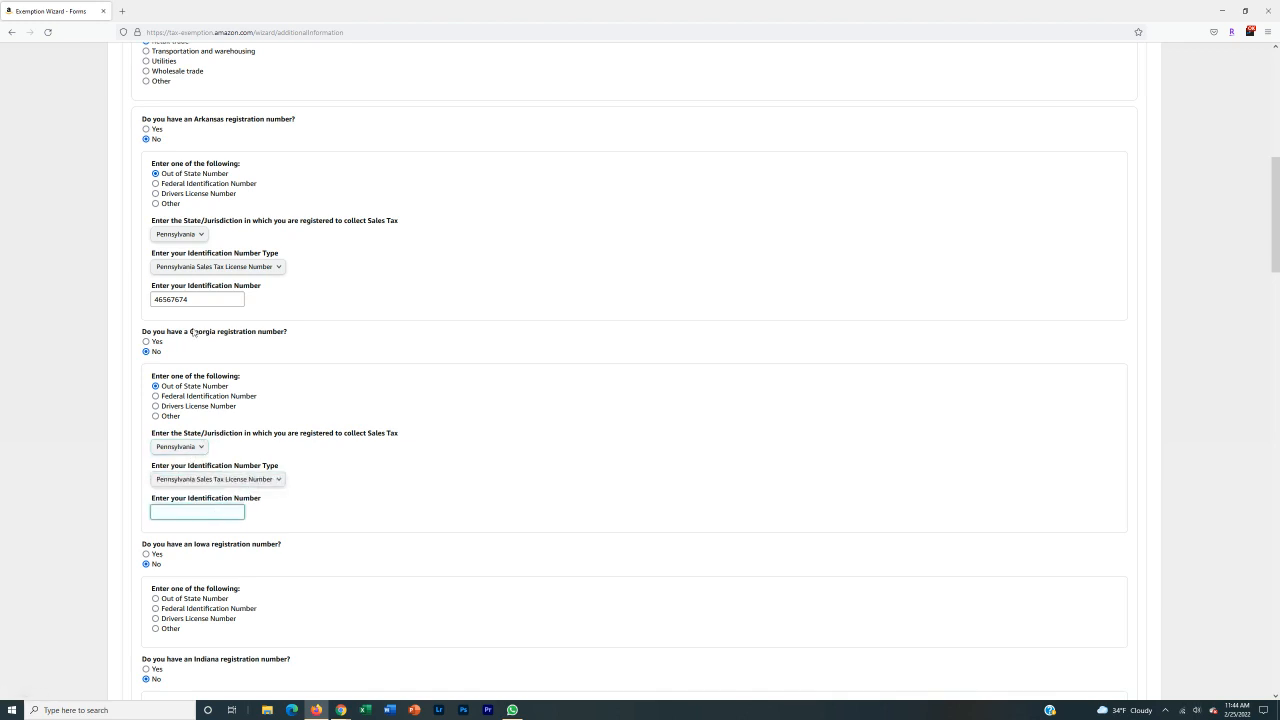
left_click_drag(194, 299, 87, 301)
key("ctrl+c")
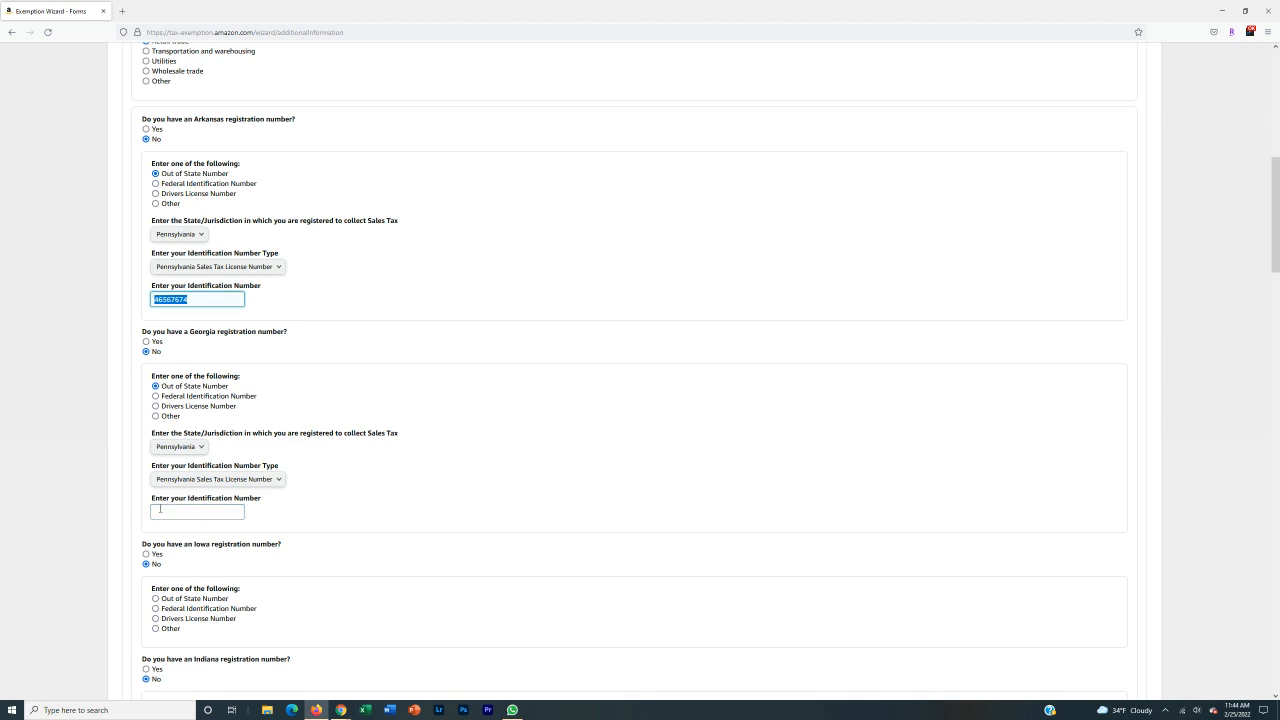
left_click(164, 511)
key("ctrl+v")
left_click(79, 484)
scroll(79, 484, "down", 3)
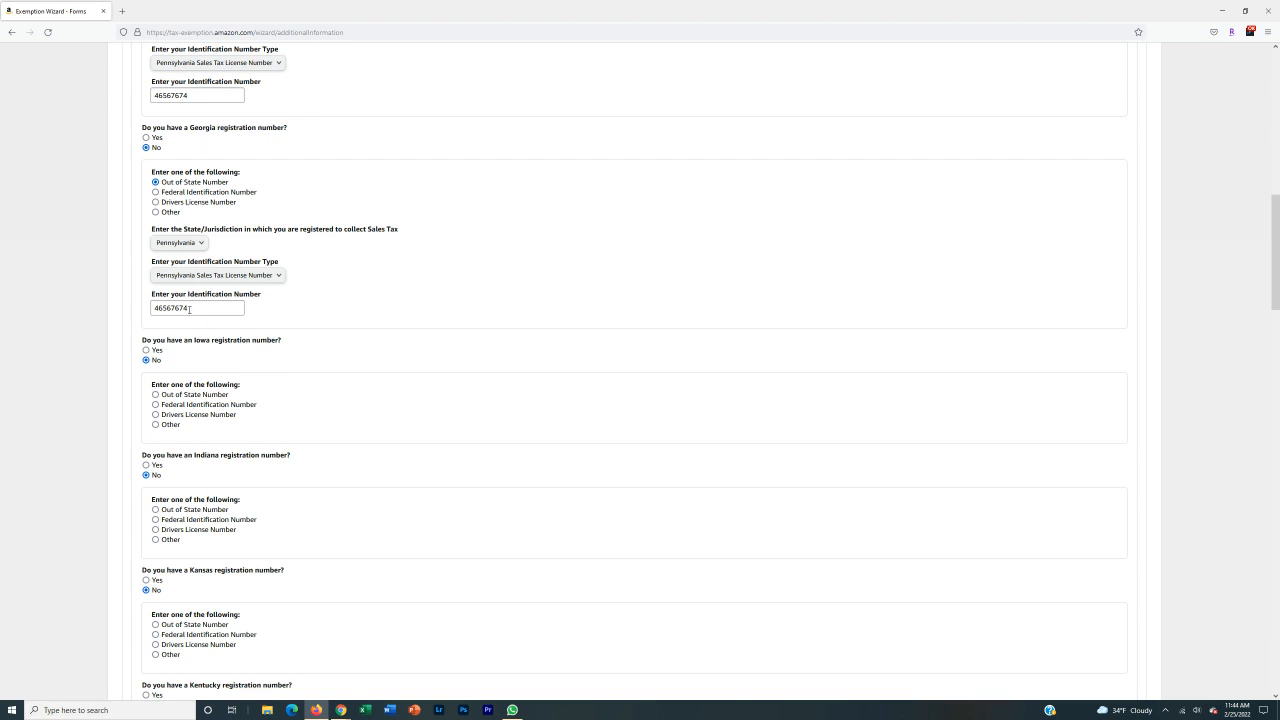
Answer No for Wyoming, choose Out of State Number, and enter the identification number.
scroll(189, 309, "down", 15)
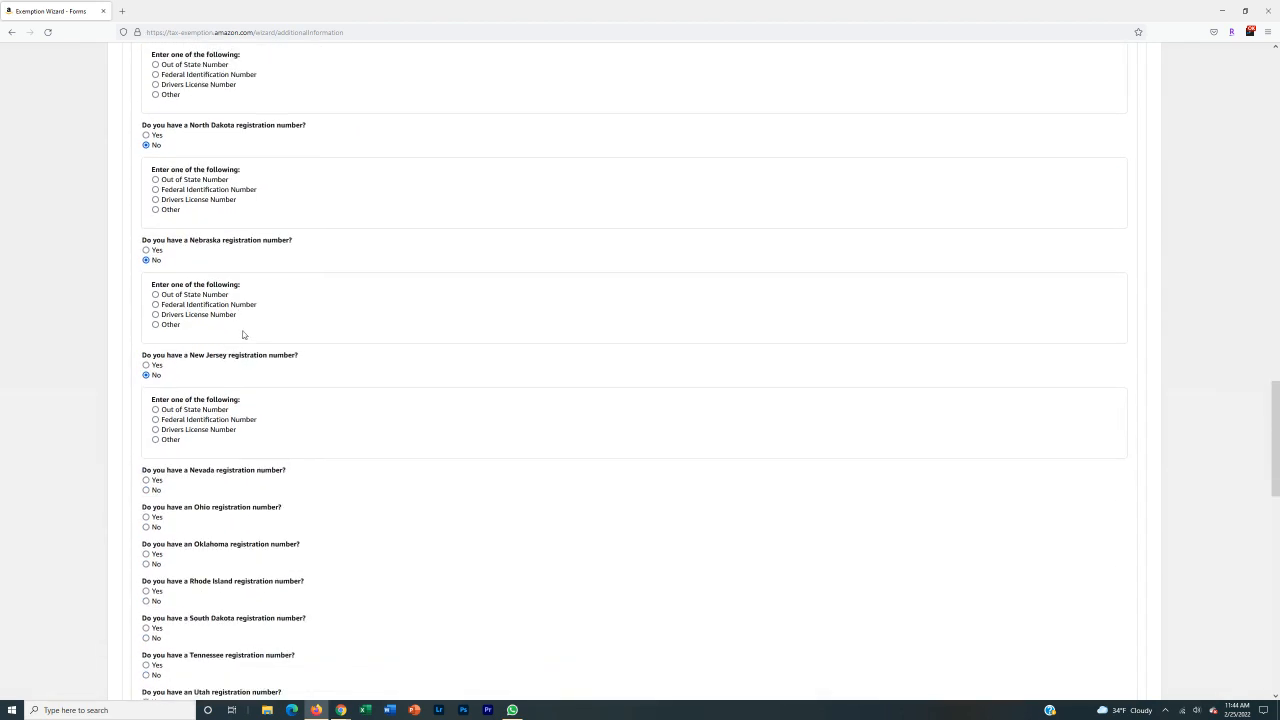
scroll(260, 420, "down", 8)
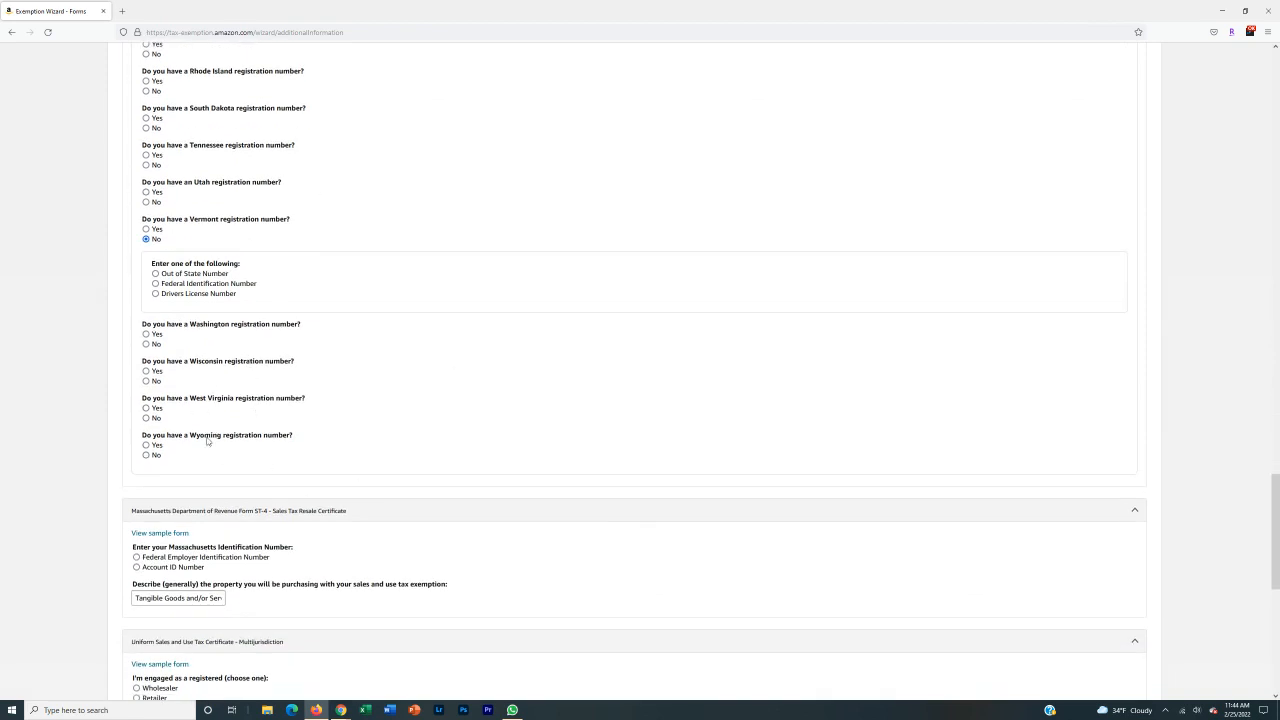
left_click(149, 457)
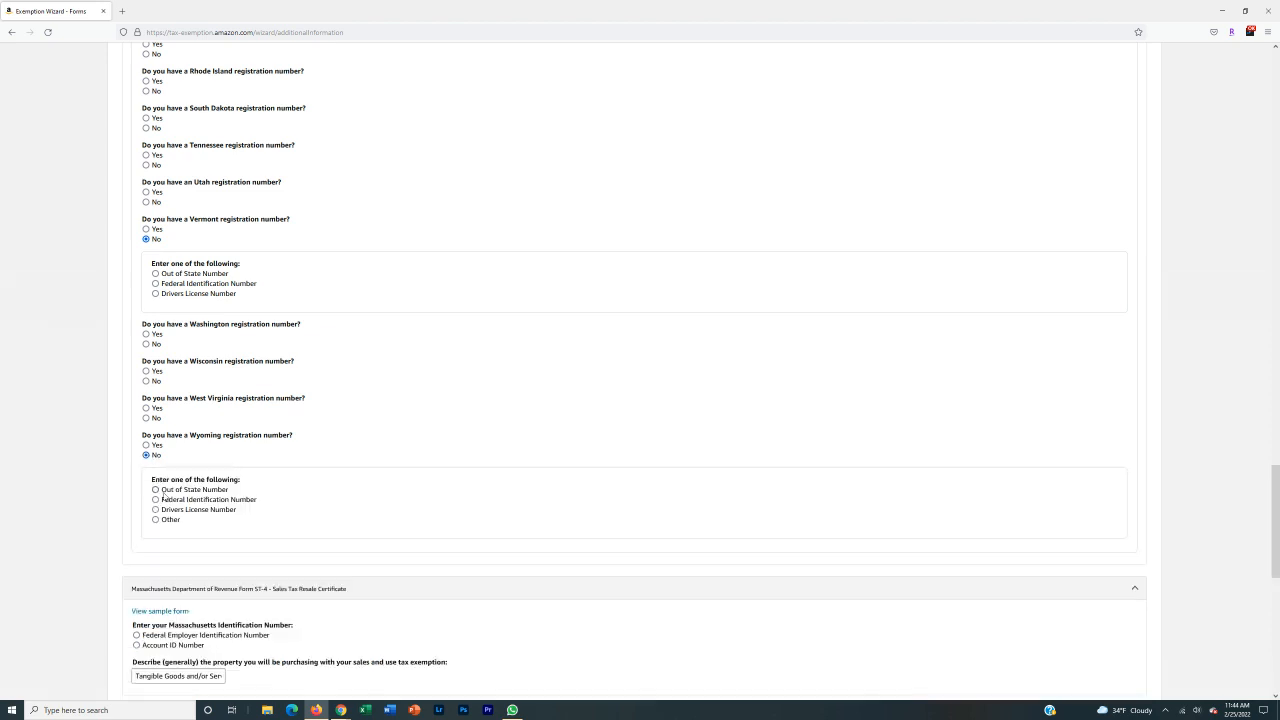
left_click(157, 490)
left_click(186, 550)
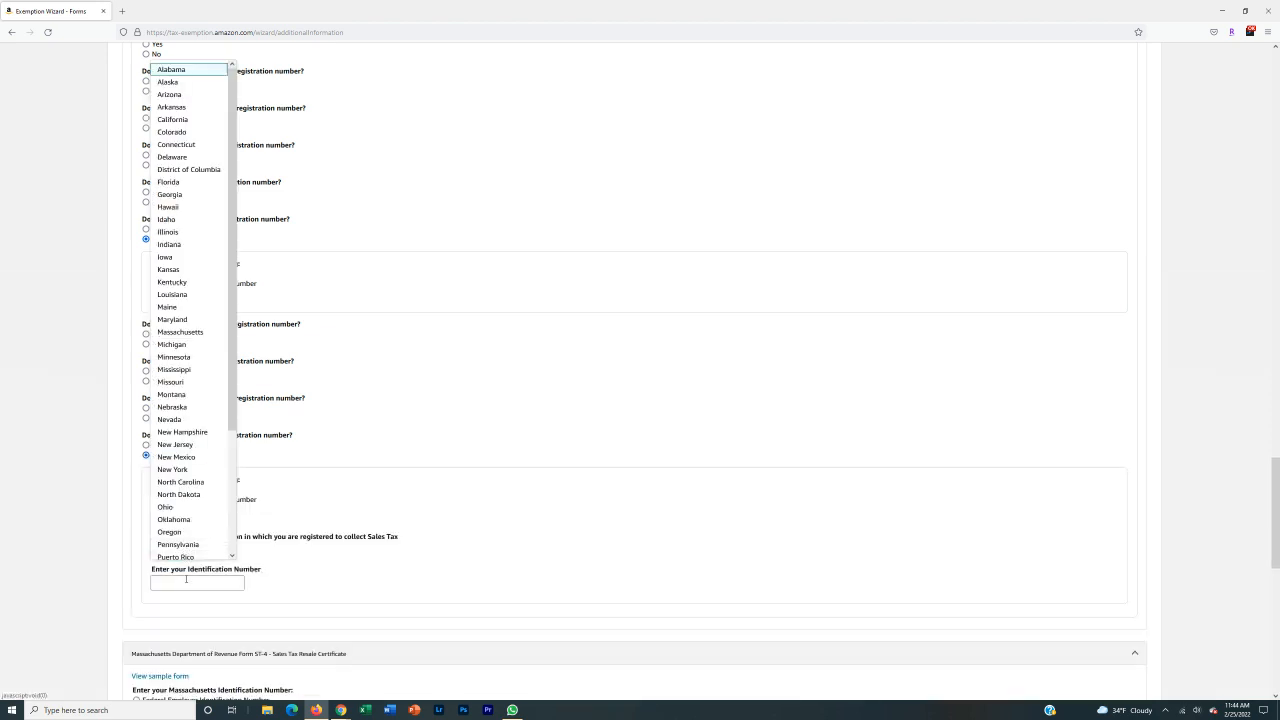
left_click(186, 578)
type("r")
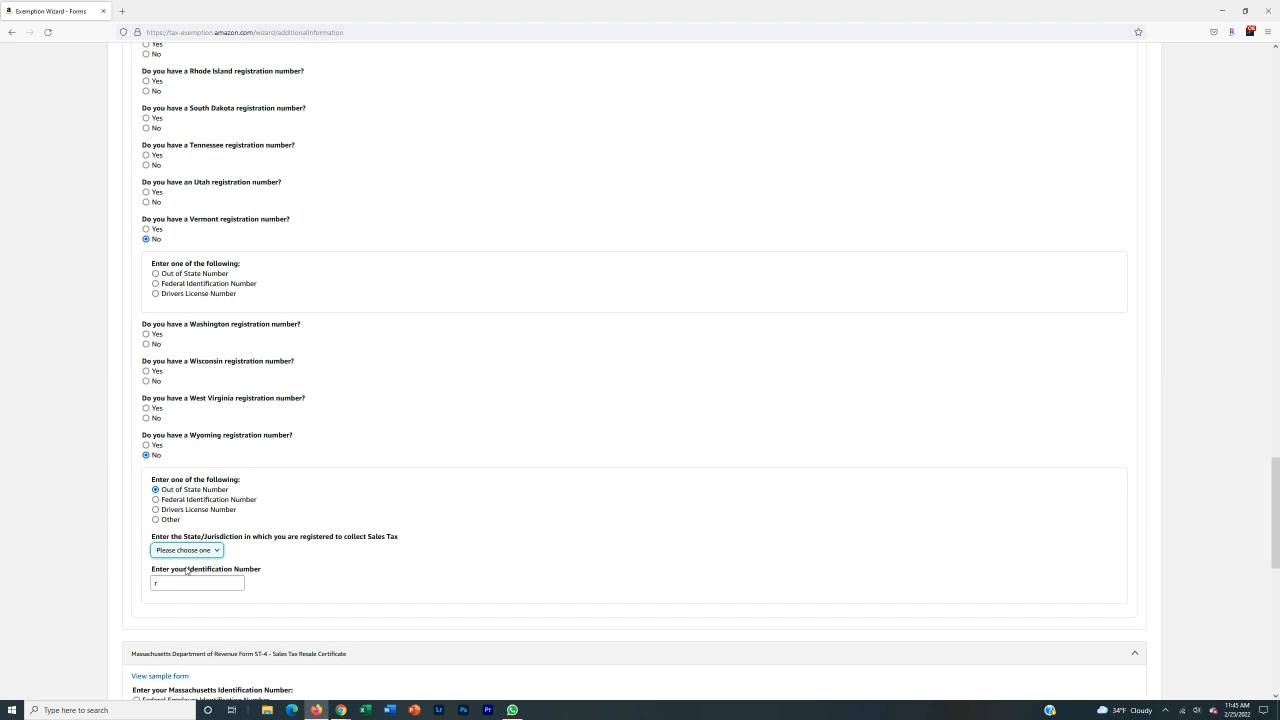
key("Tab")
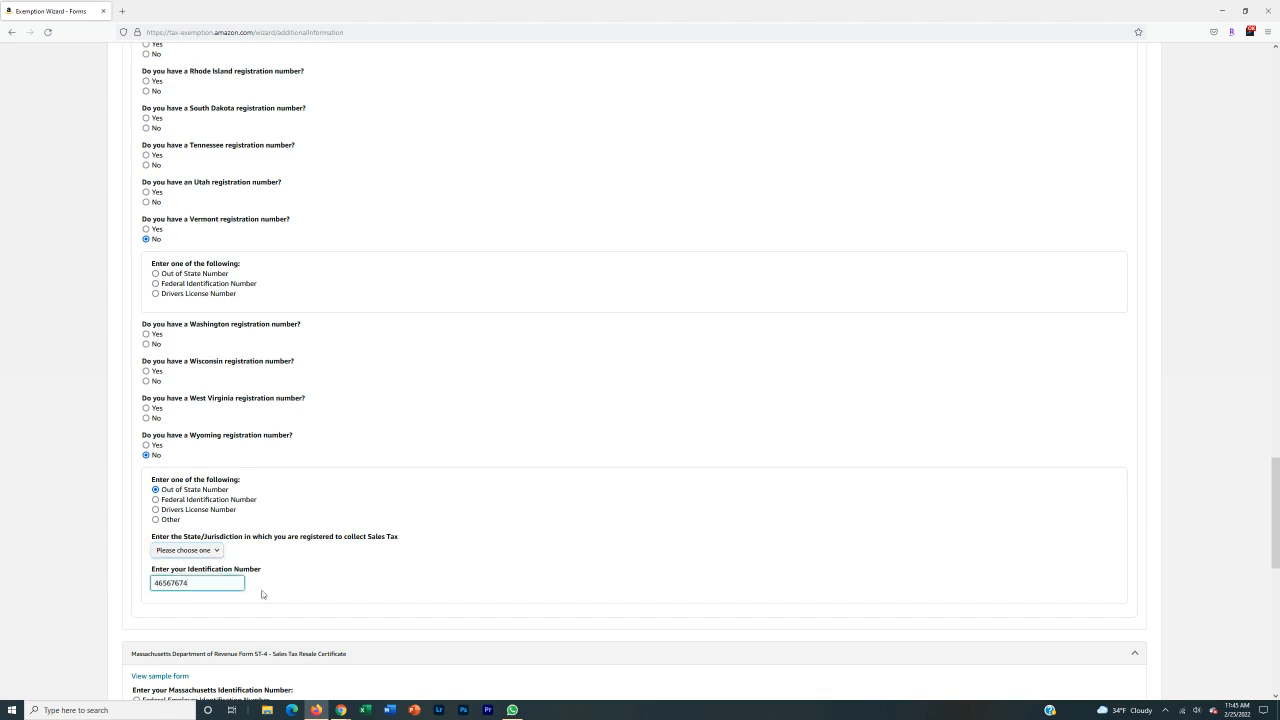
scroll(81, 535, "down", 5)
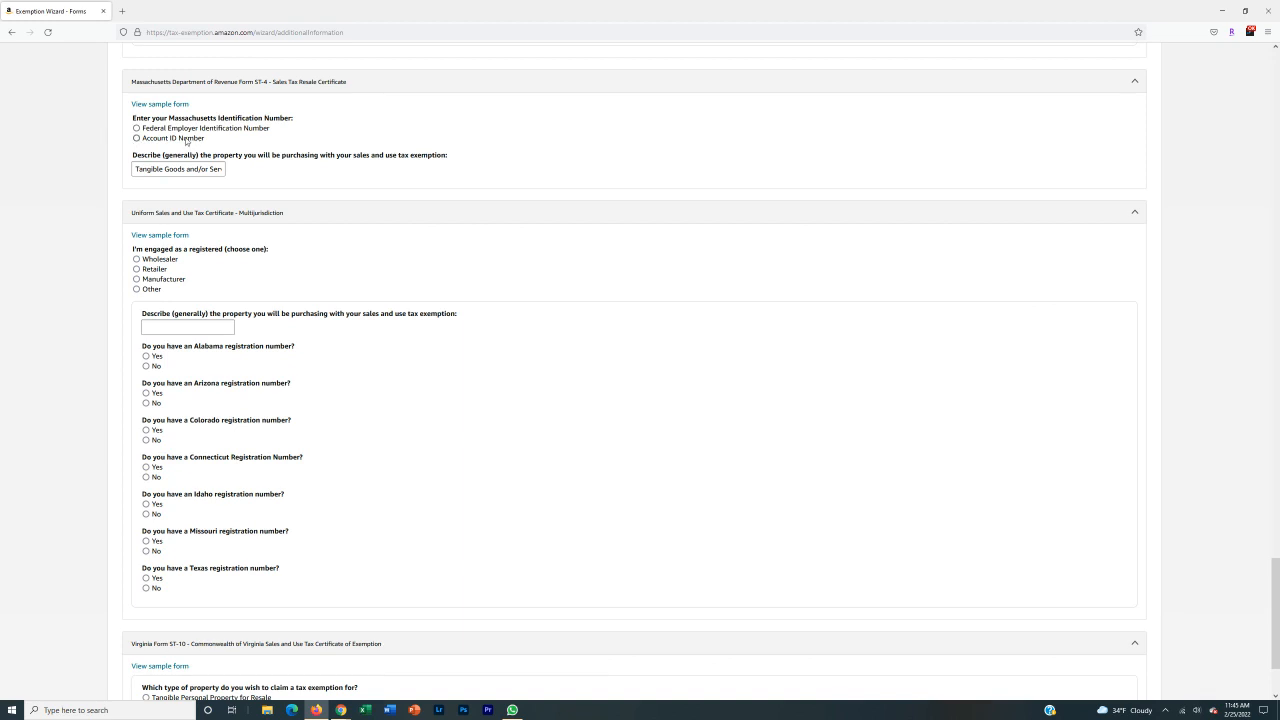
Choose Federal Employer Identification Number on the Massachusetts ST-4 and cut the description to 'Tangible Goods for Resale'.
left_click(185, 130)
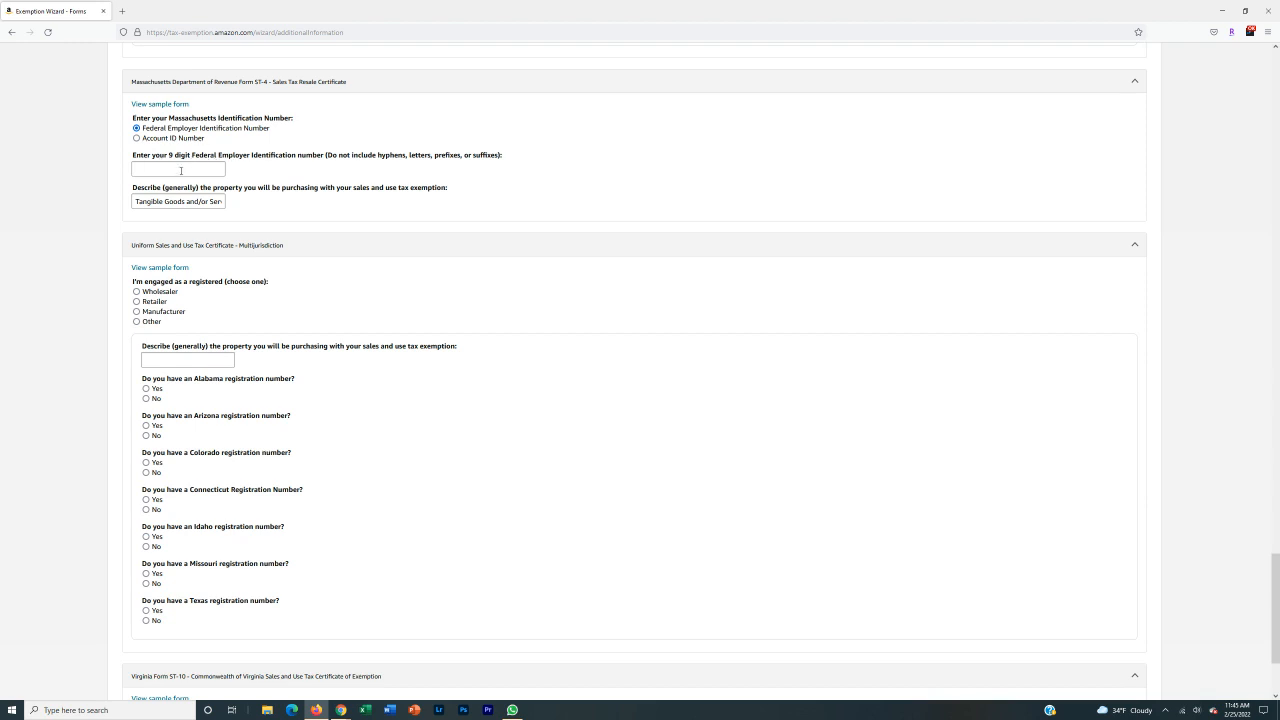
left_click(181, 171)
left_click_drag(135, 201, 296, 207)
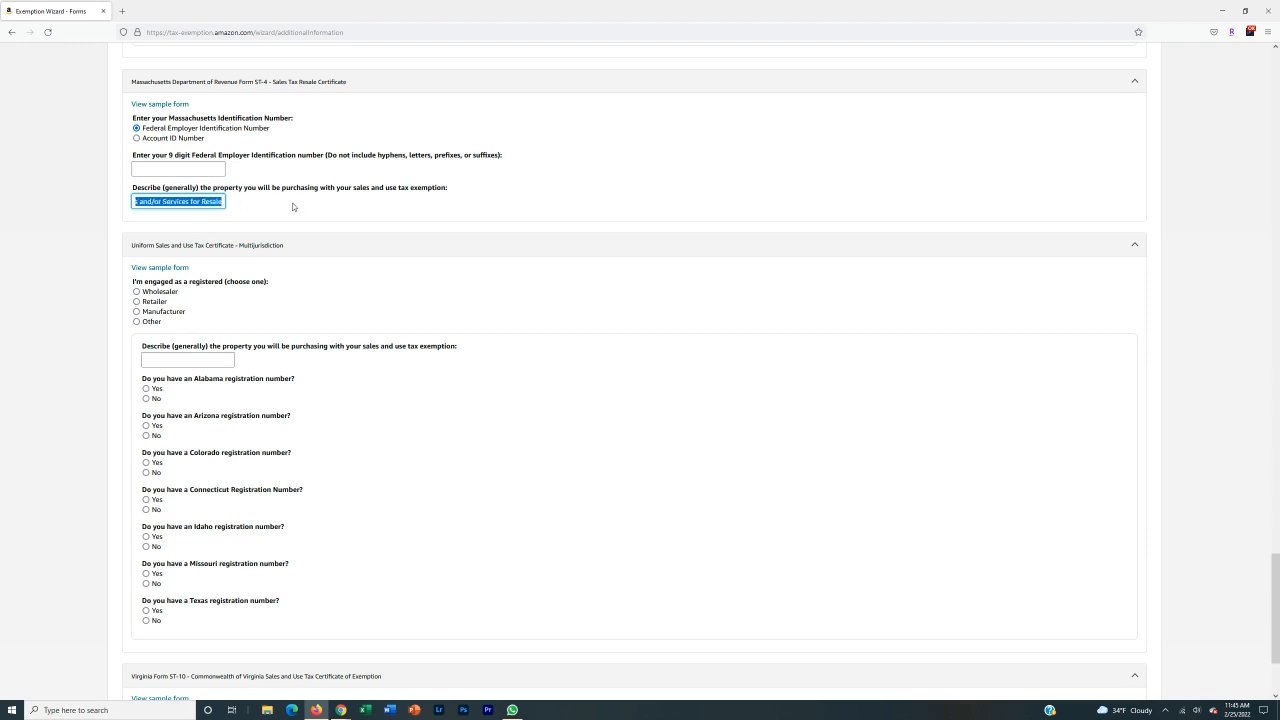
left_click(190, 201)
left_click_drag(191, 201, 147, 201)
key("BackSpace")
key("BackSpace")
key("BackSpace")
key("BackSpace")
left_click(20, 209)
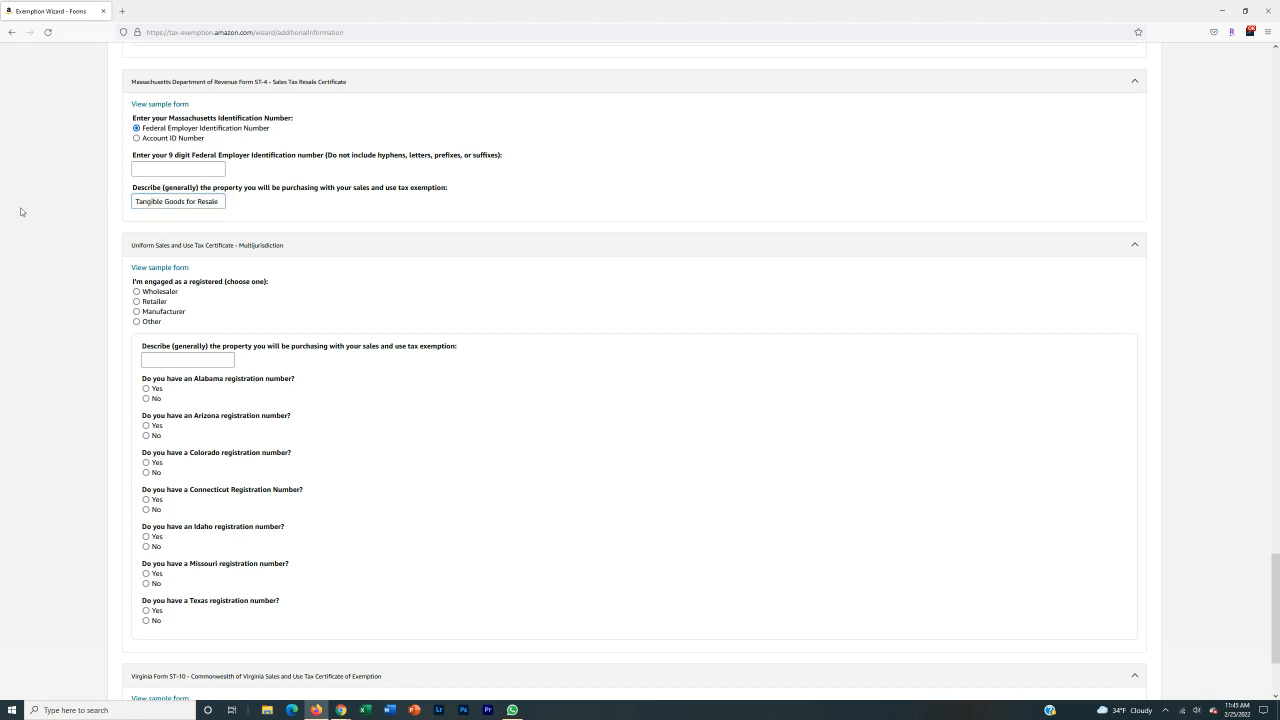
scroll(57, 238, "down", 1)
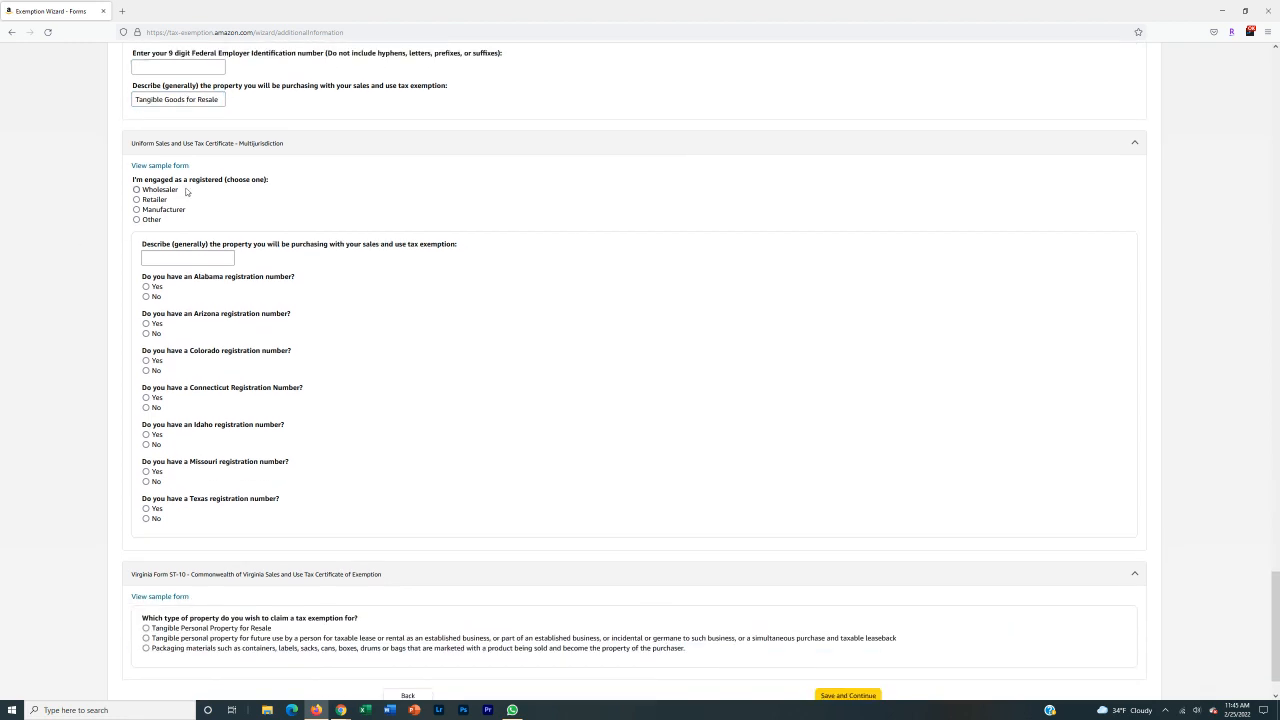
Mark the multijurisdiction certificate as Retailer and paste 'Tangible Goods for Resale' as the description.
left_click(151, 202)
scroll(65, 236, "down", 1)
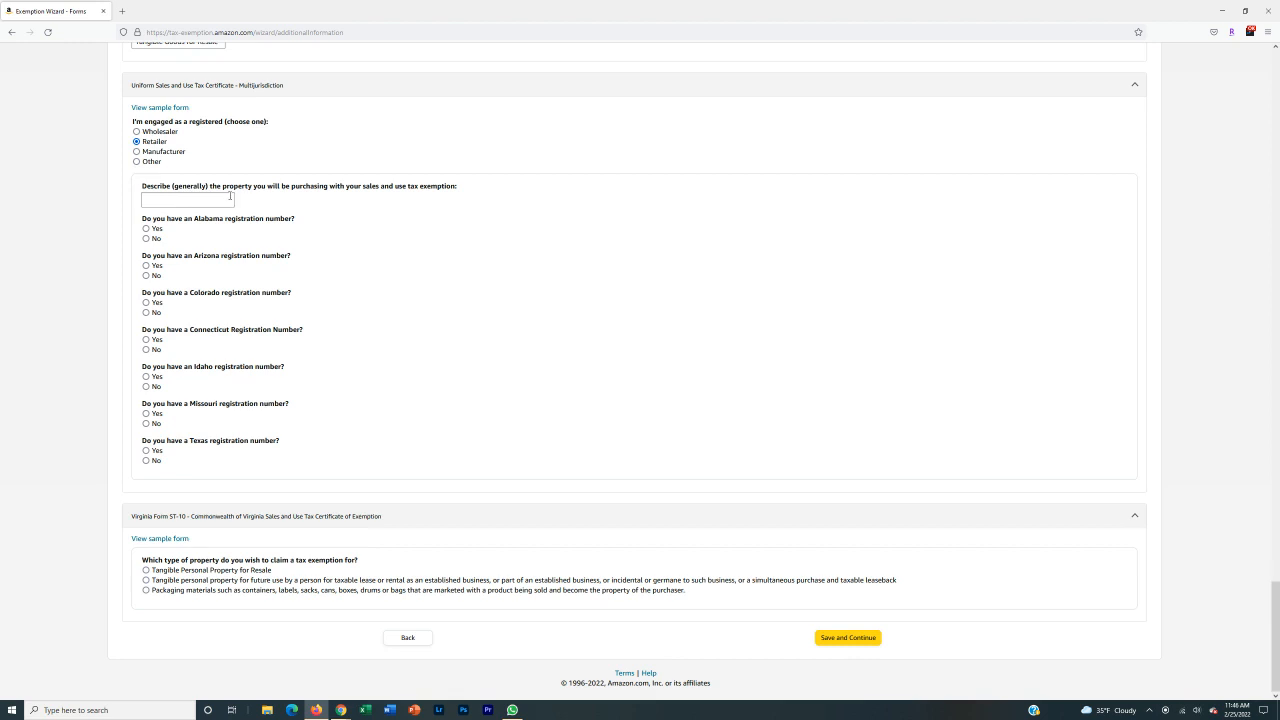
scroll(230, 196, "up", 1)
left_click_drag(128, 145, 325, 148)
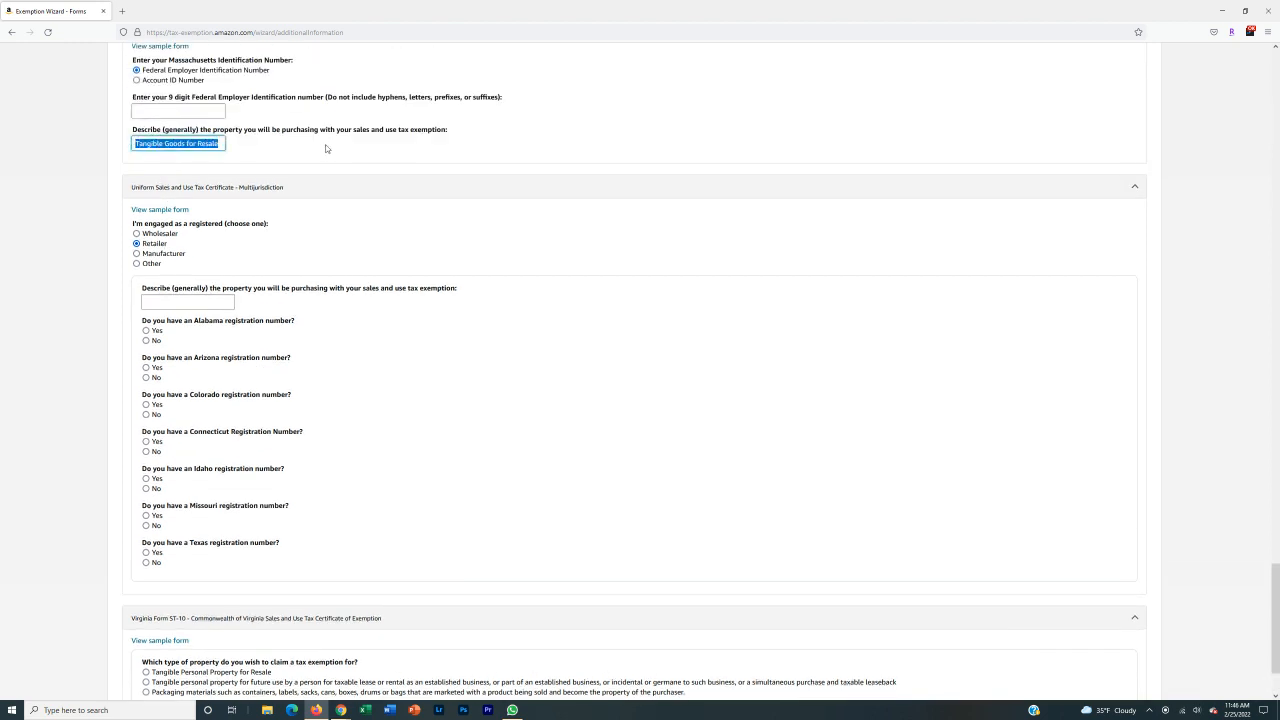
key("ctrl+c")
left_click(188, 302)
key("ctrl+v")
Answer No to the state registration question and select Pennsylvania as the registered state.
scroll(128, 280, "down", 1)
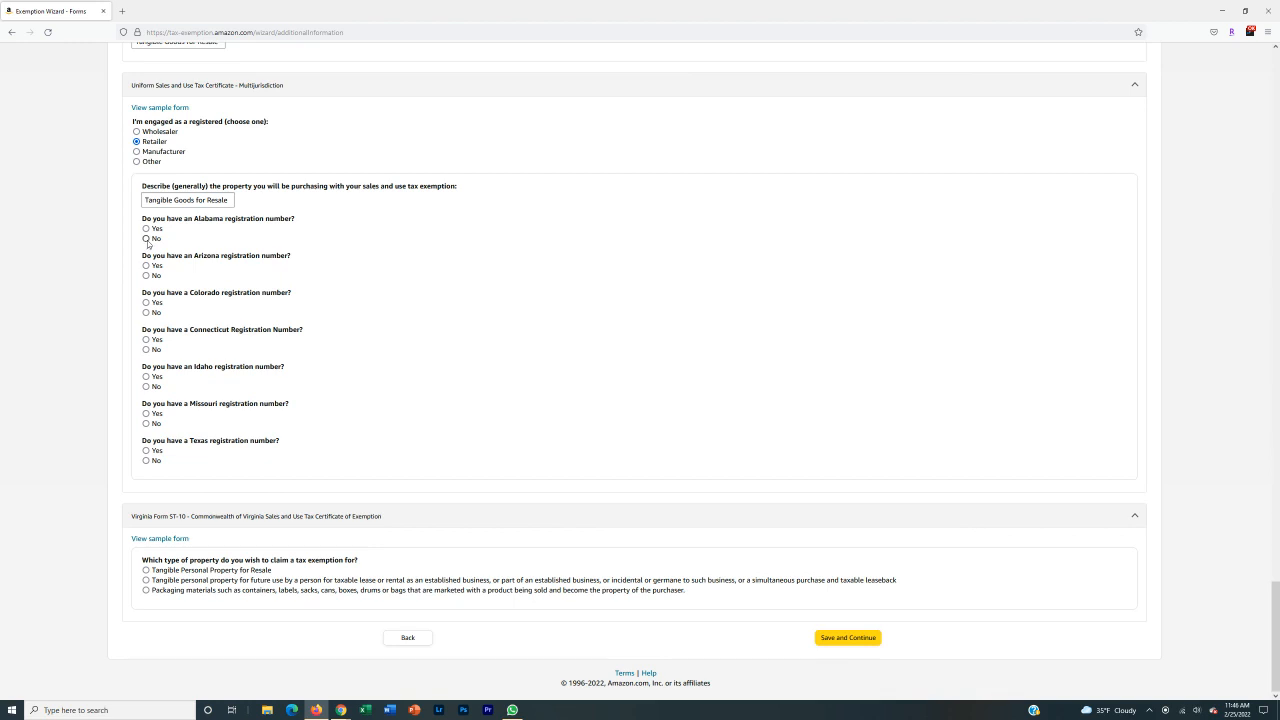
left_click(147, 241)
left_click(199, 278)
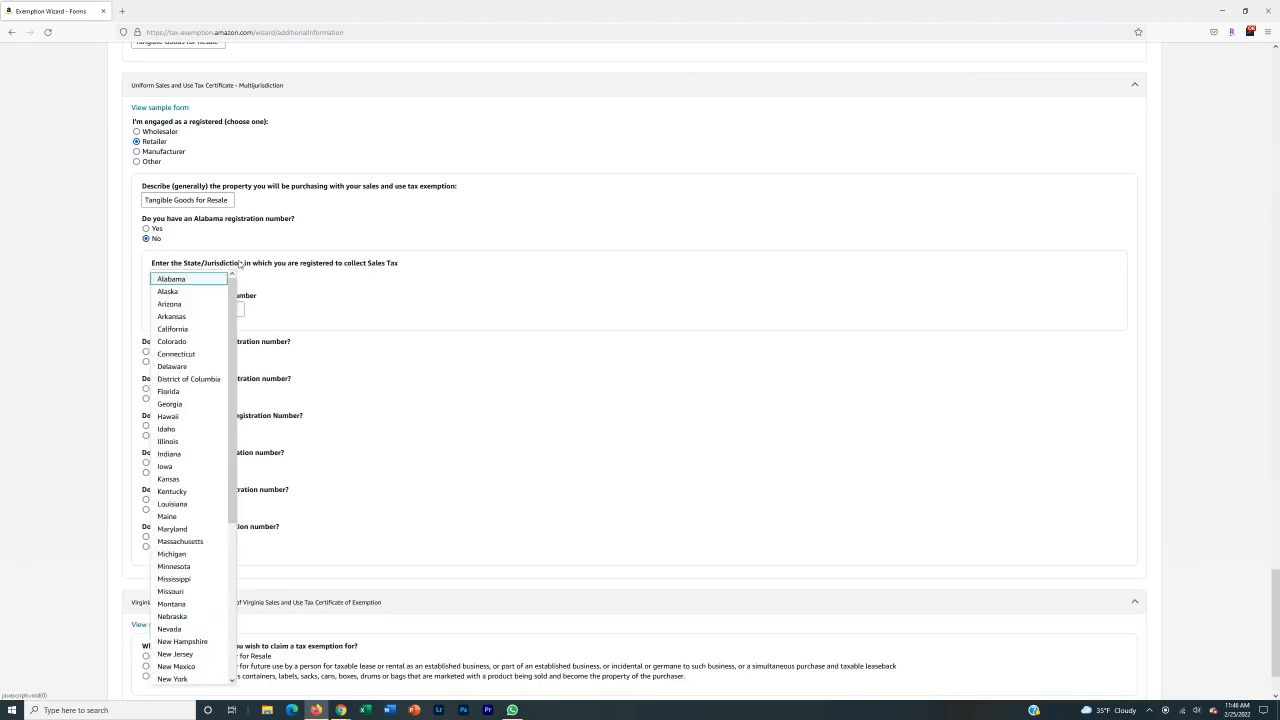
left_click(240, 263)
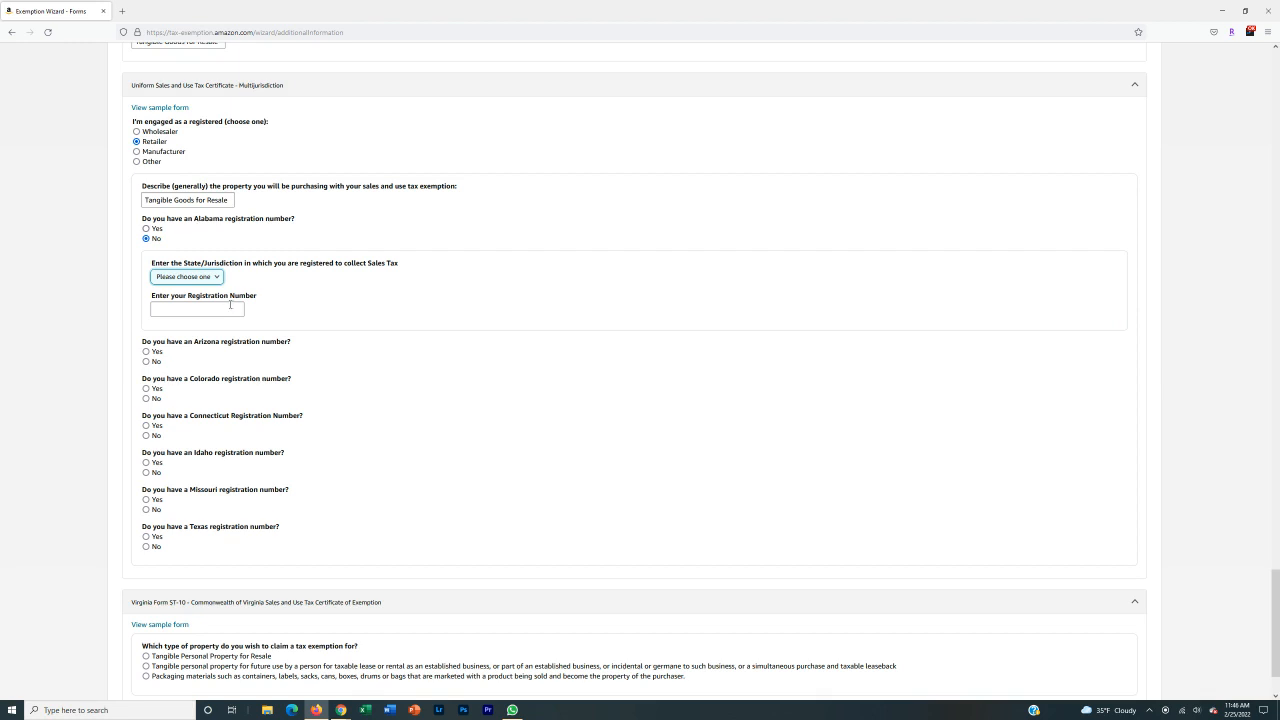
left_click(190, 277)
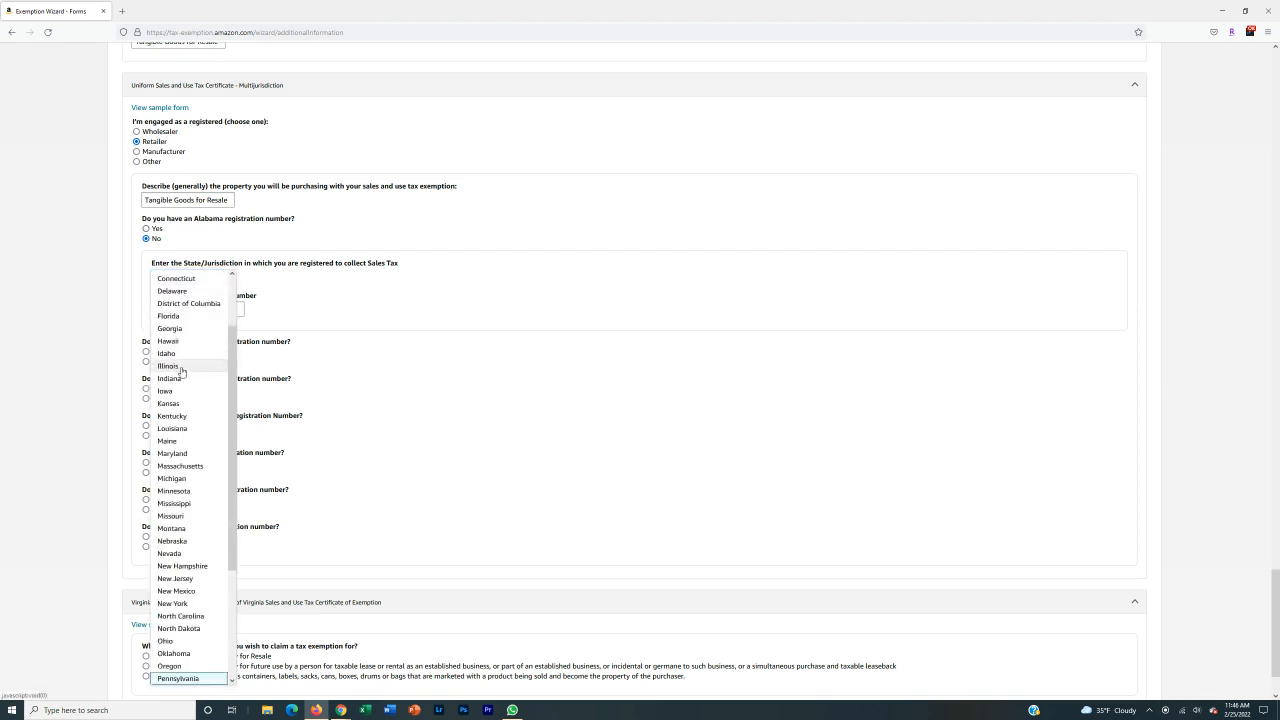
left_click(195, 679)
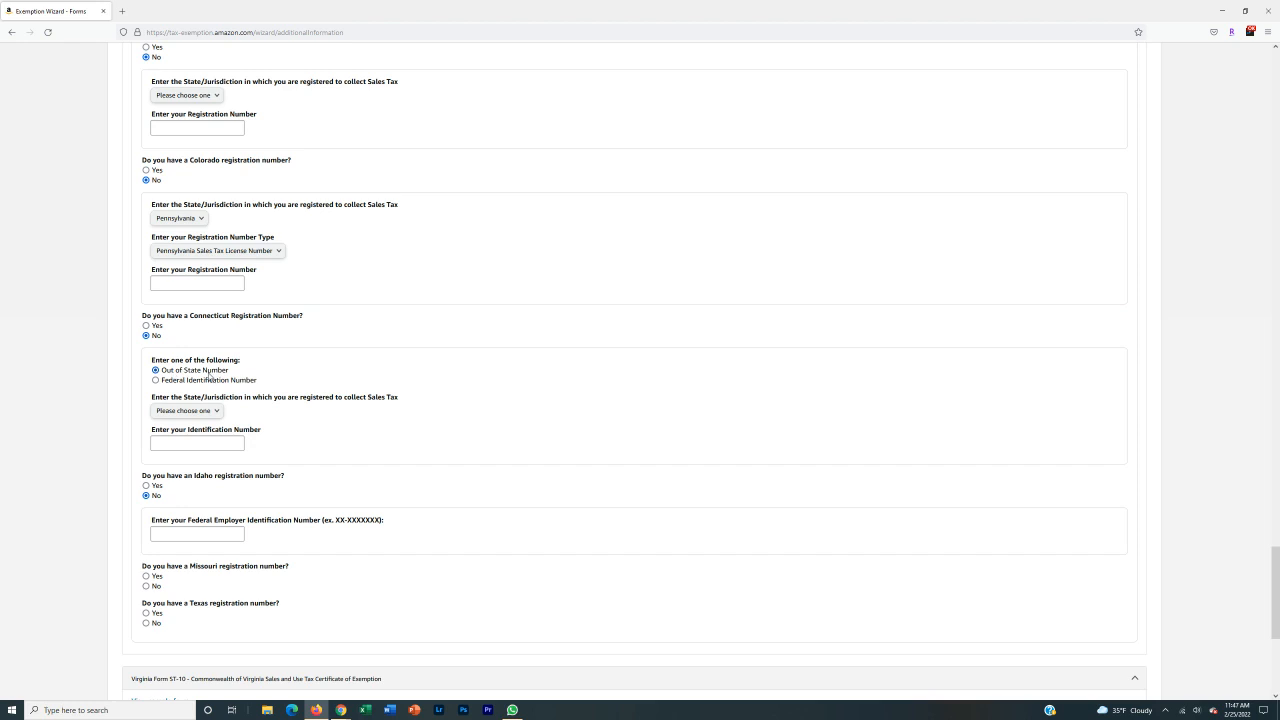
left_click(202, 412)
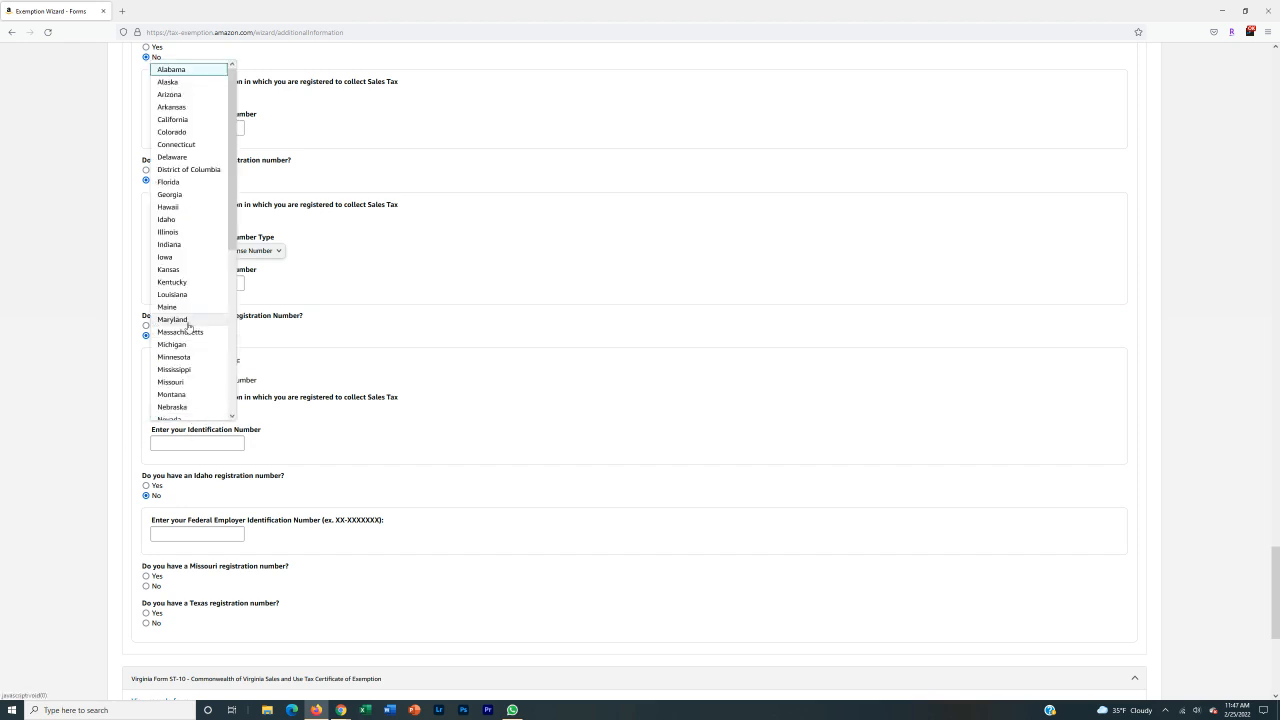
left_click(87, 409)
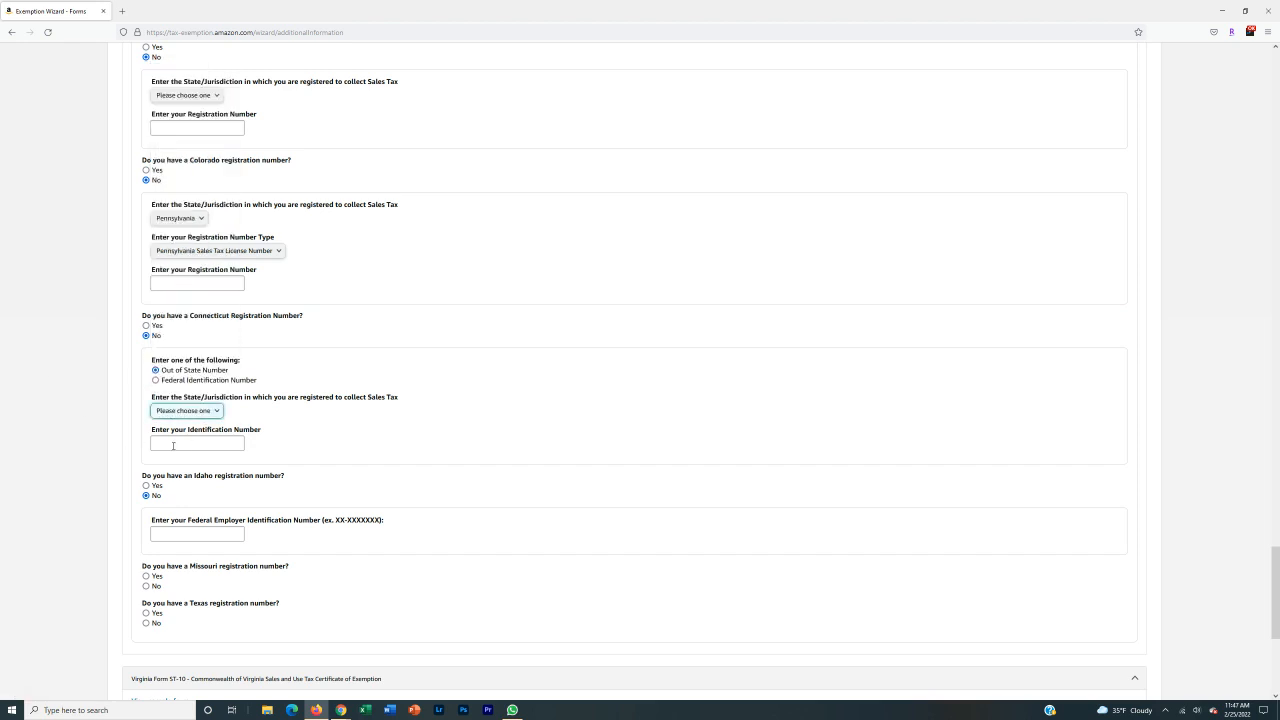
scroll(72, 440, "down", 3)
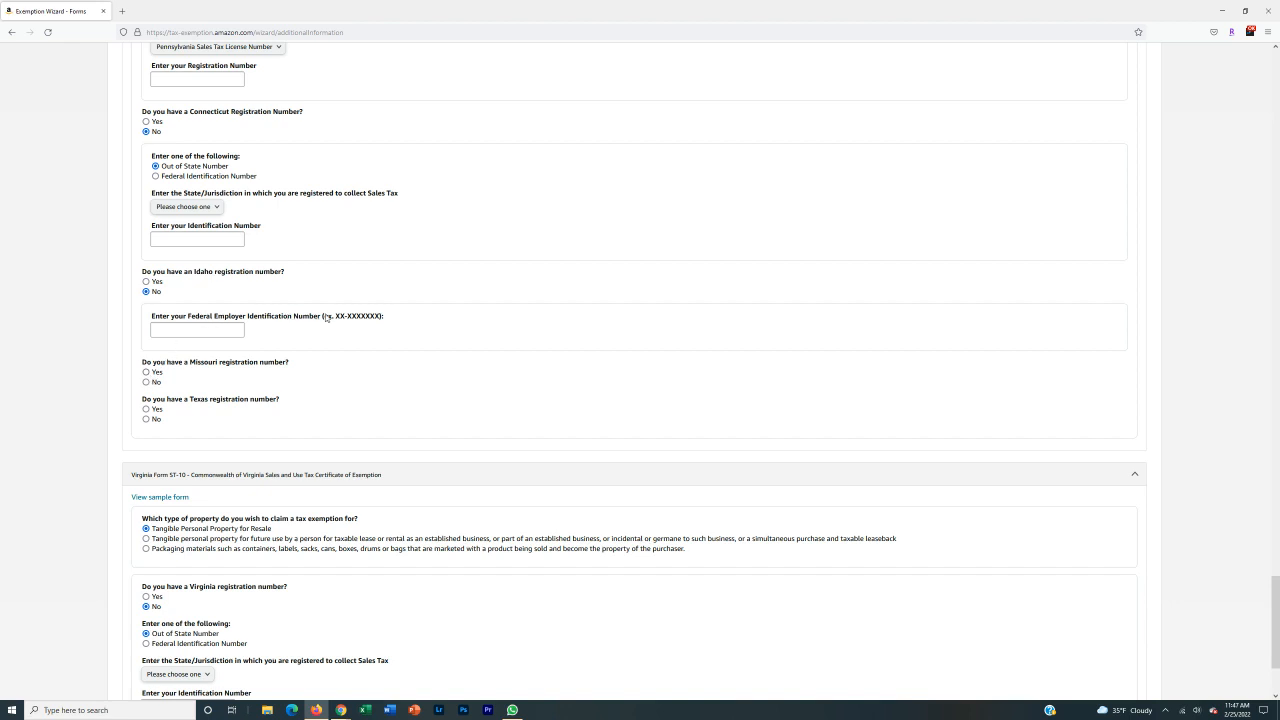
left_click_drag(335, 318, 379, 320)
left_click(347, 318)
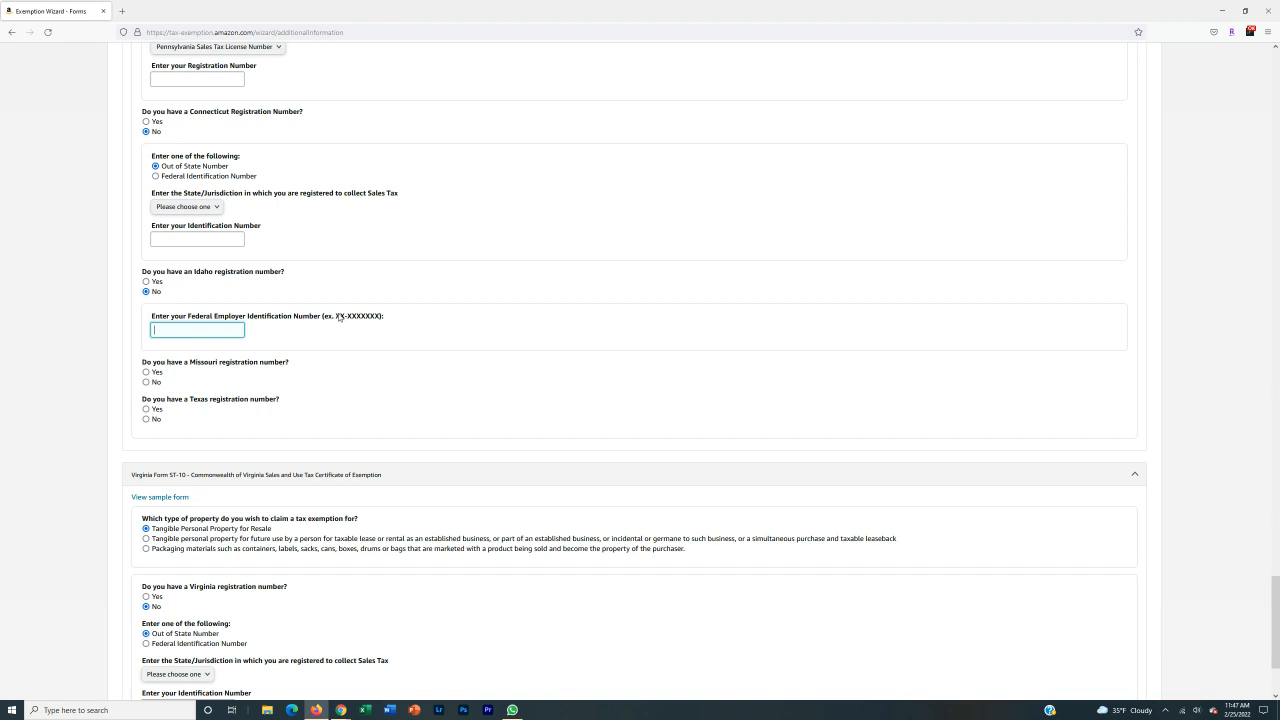
left_click_drag(336, 317, 383, 316)
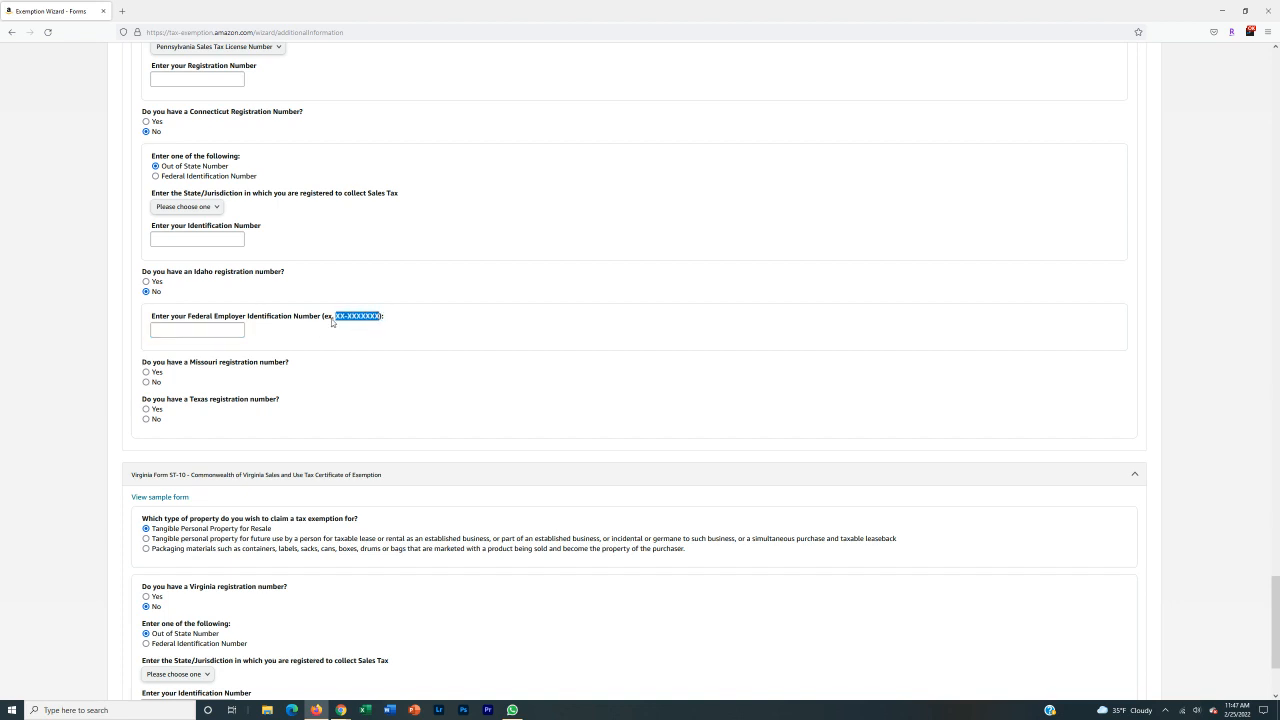
left_click(190, 333)
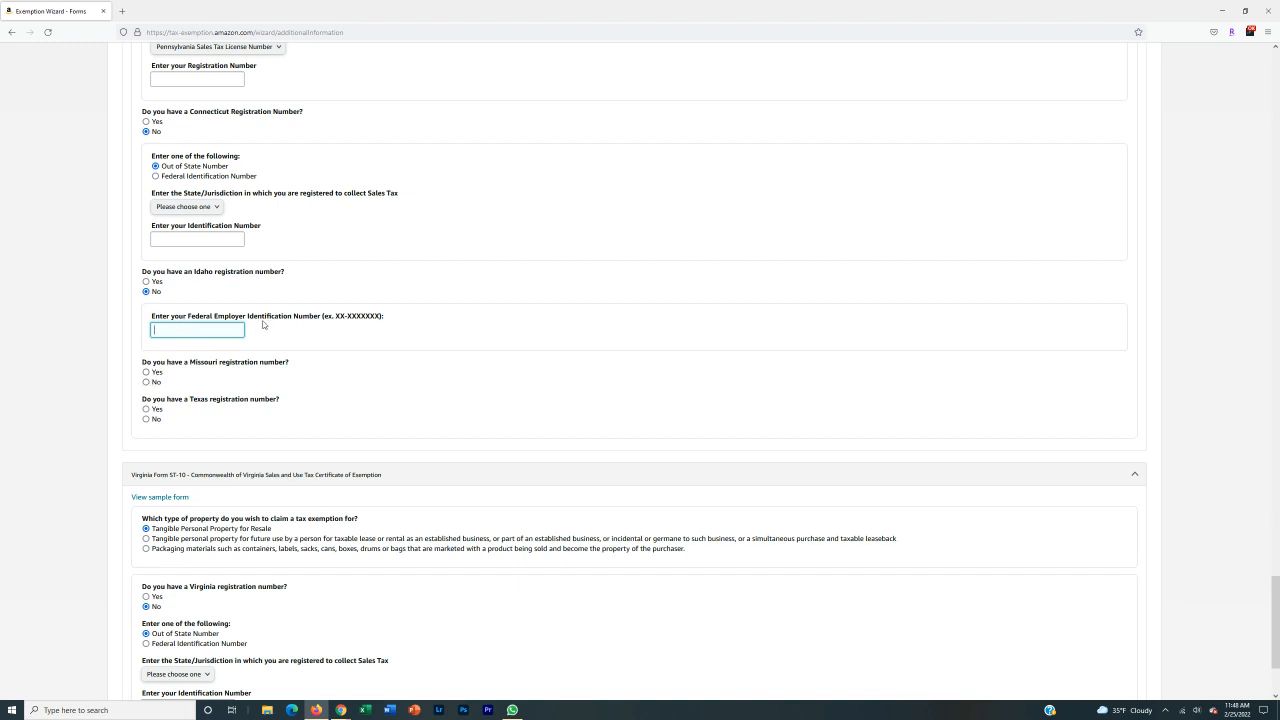
left_click(157, 292)
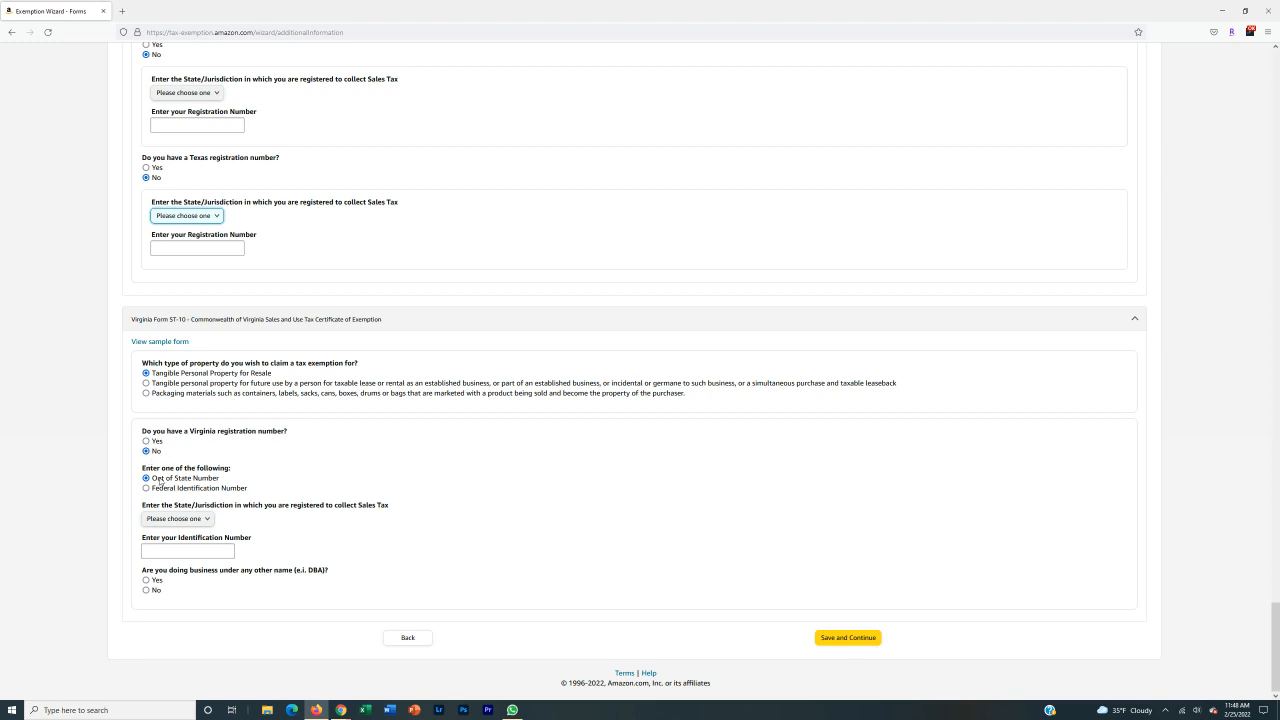
Leave the Virginia state list unchanged and answer No to doing business under another name.
left_click(176, 519)
left_click(176, 519)
left_click(228, 545)
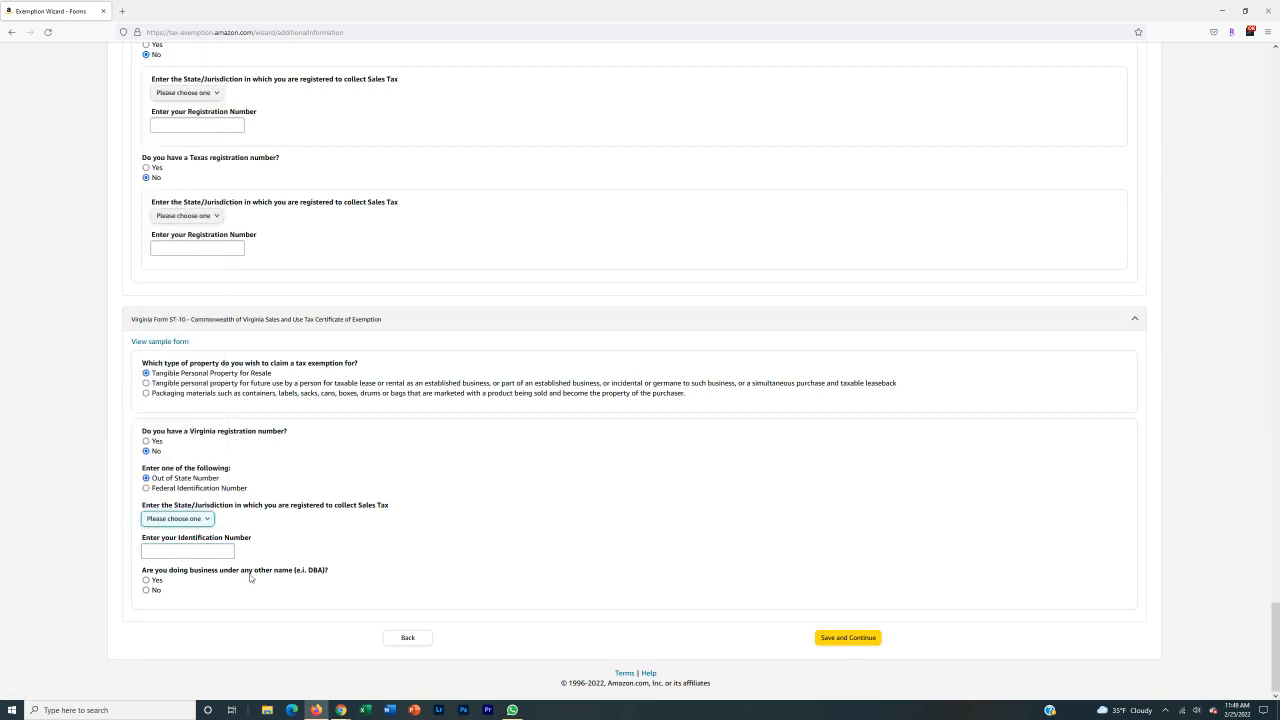
left_click(150, 590)
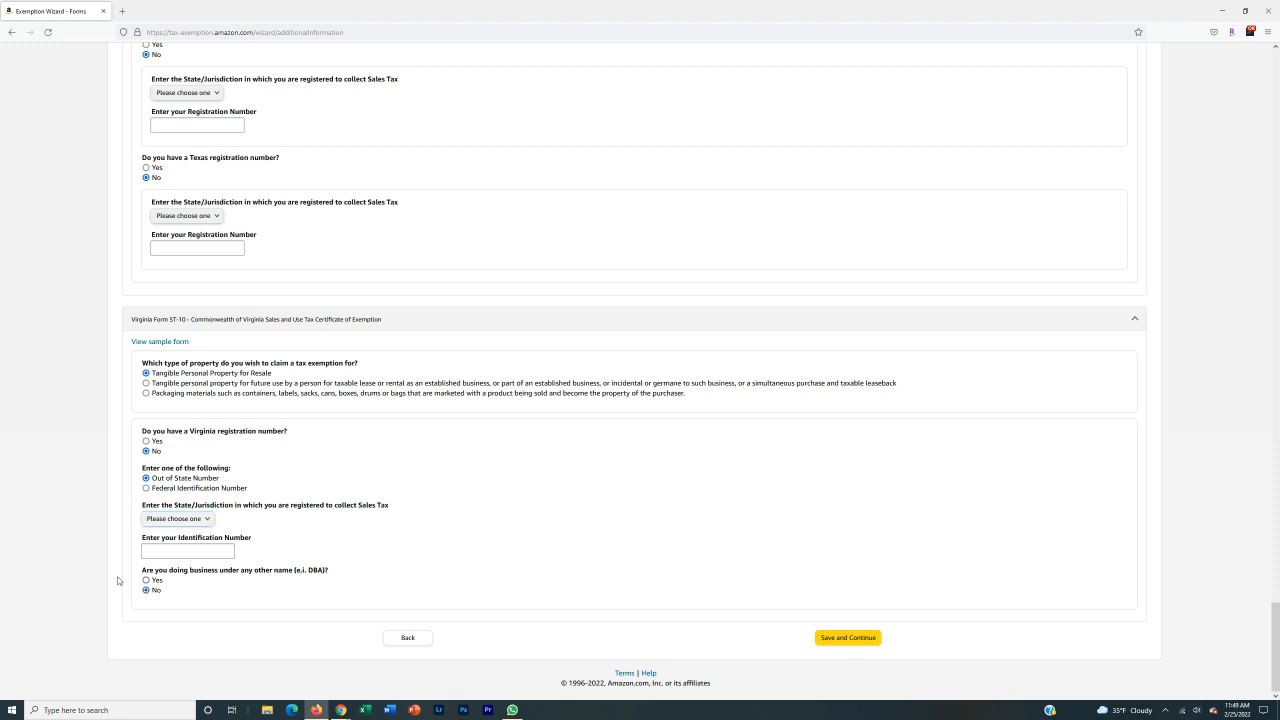